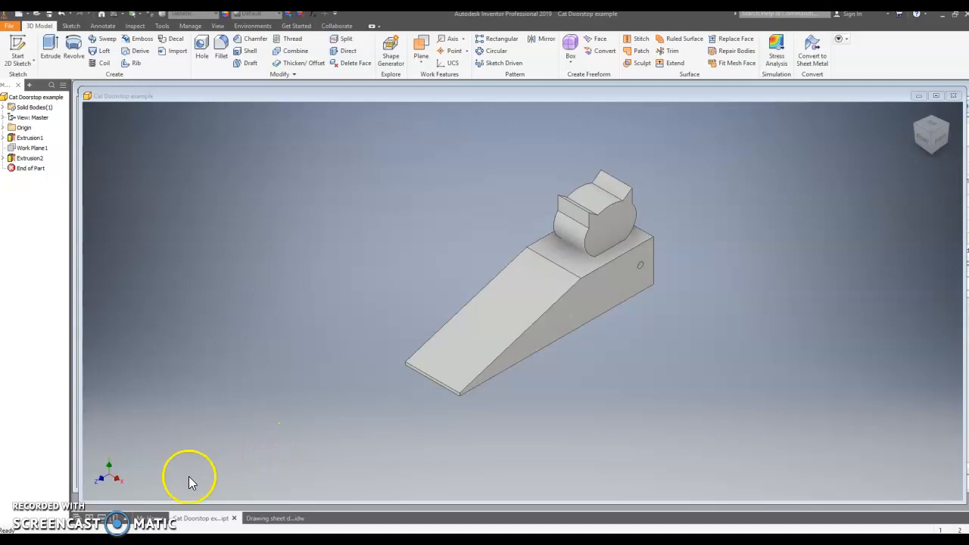
# Step: Switch to File Explorer and open AOE A Sheet - inches - HHS from the IED Inventor Title Blocks folder inside the teacher's folder on Isilon-StudentShare (S:)
pyautogui.rightClick(153, 518)
pyautogui.click(72, 535)
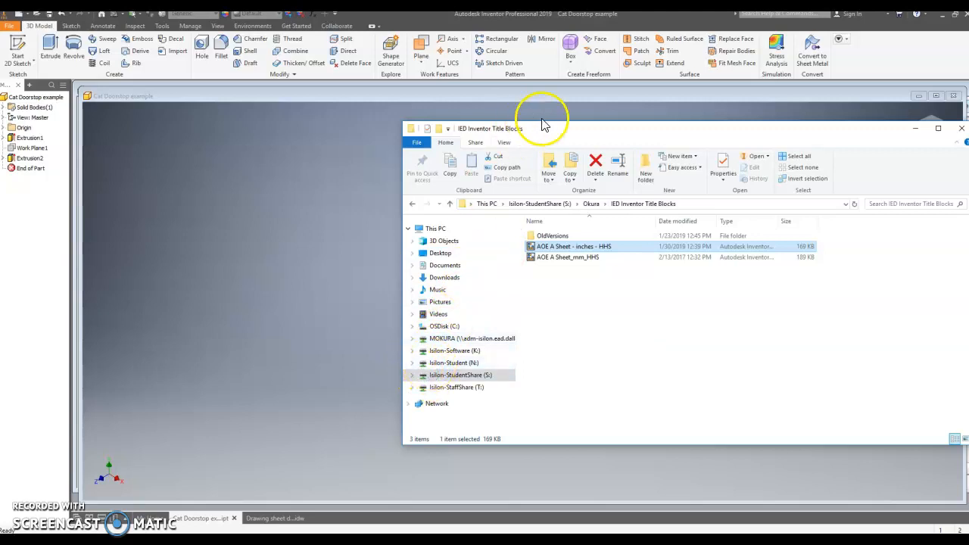
pyautogui.moveTo(542, 124); pyautogui.dragTo(433, 109)
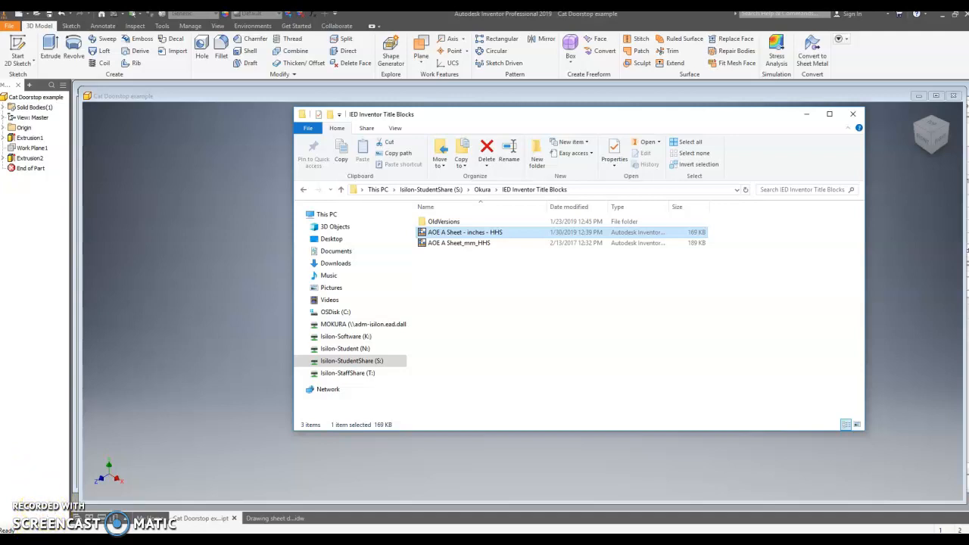
pyautogui.click(331, 367)
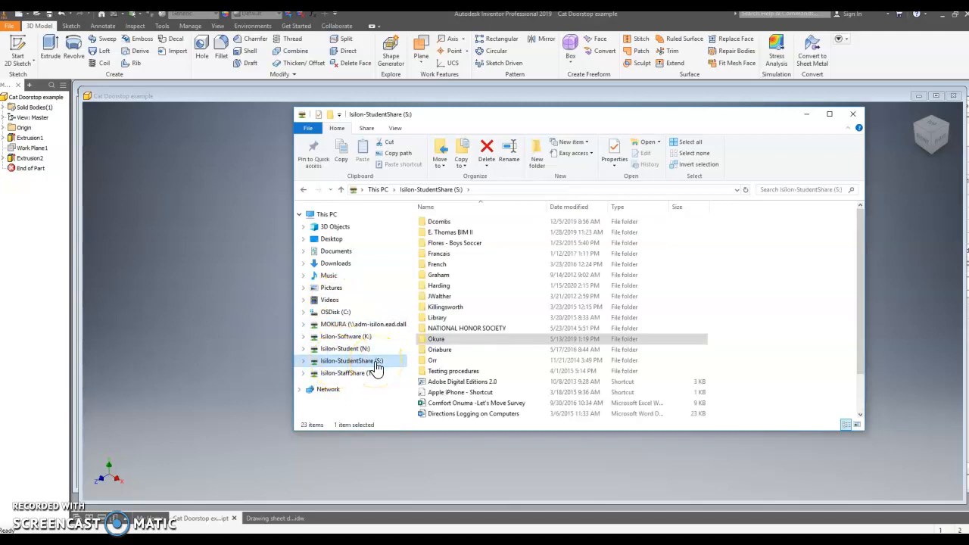
pyautogui.click(446, 341)
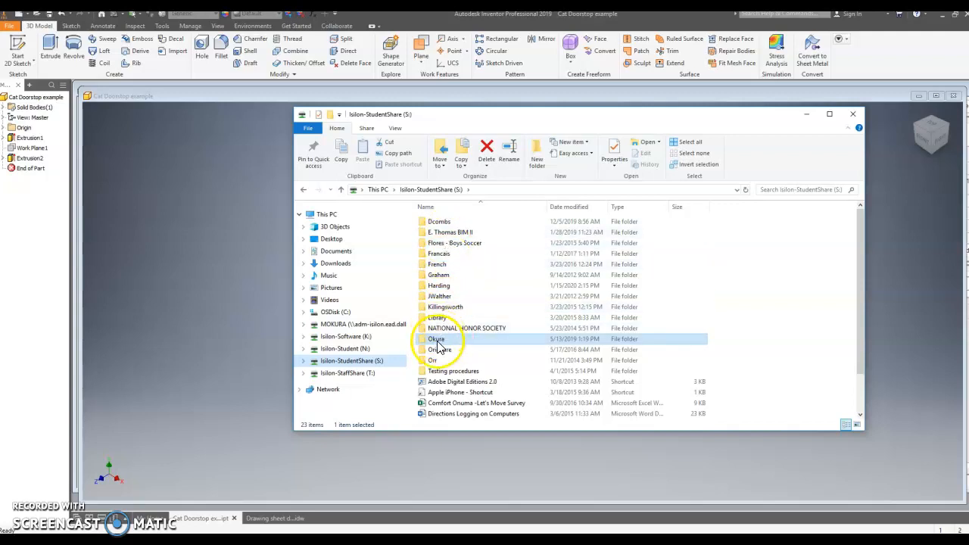
pyautogui.doubleClick(439, 340)
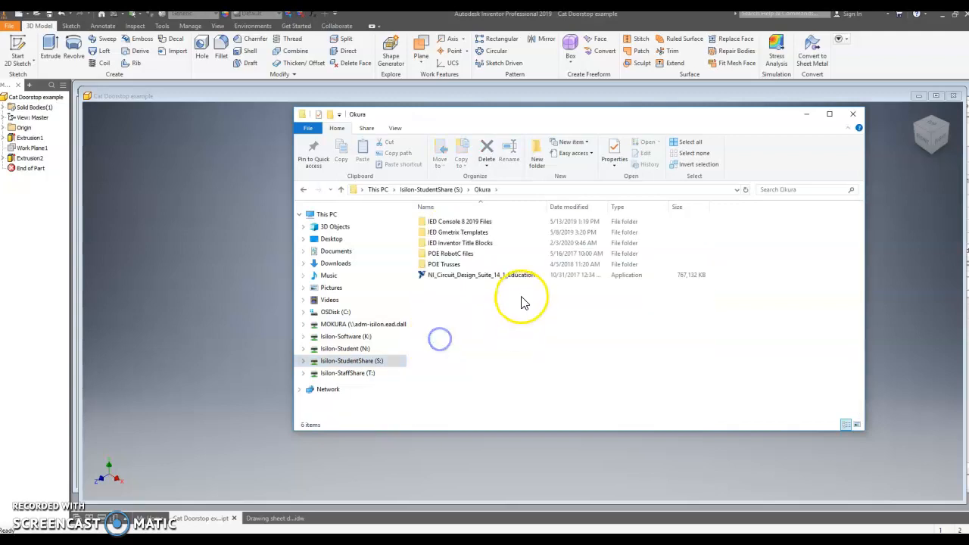
pyautogui.doubleClick(454, 244)
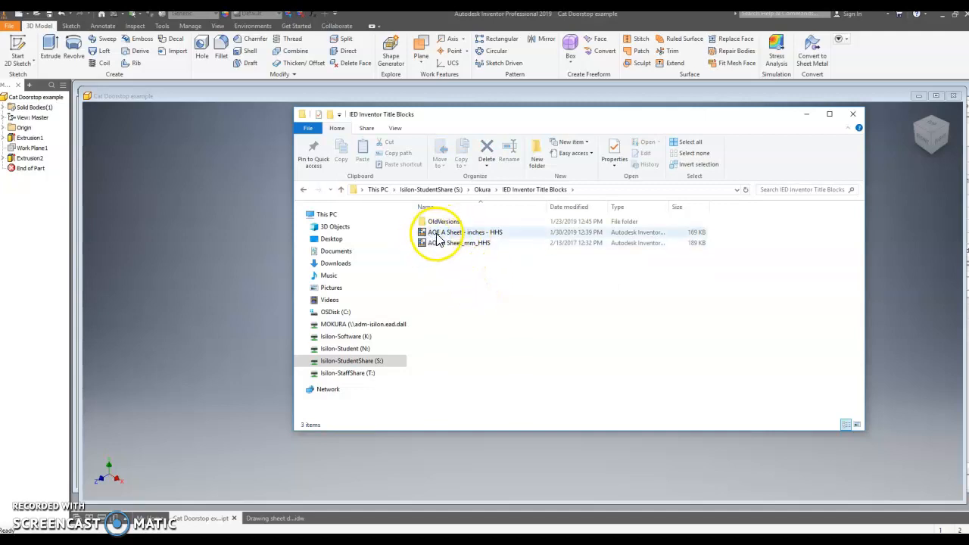
pyautogui.doubleClick(491, 233)
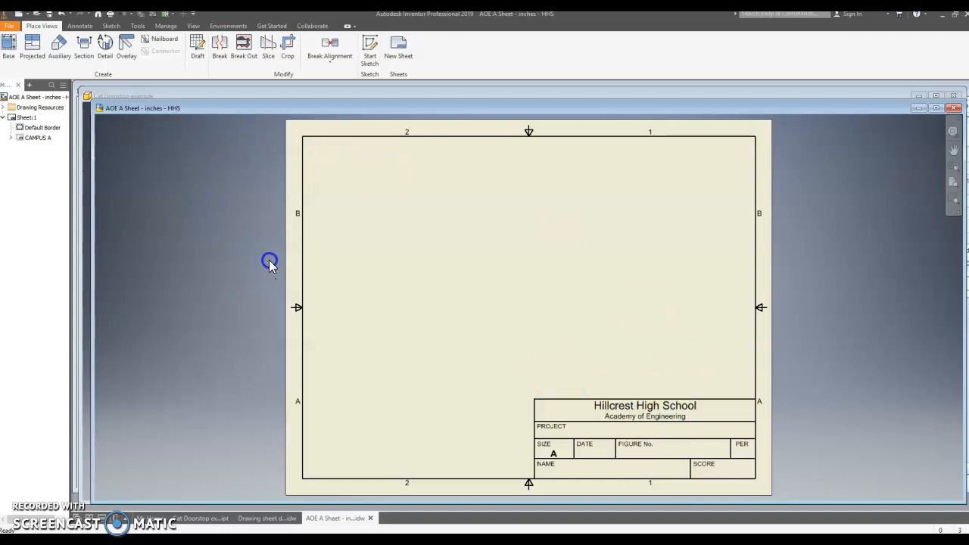
# Step: Begin saving a copy of the title block sheet, choosing the doorstop folder under IED 2019-2020 on the personal network drive as its location
pyautogui.click(20, 28)
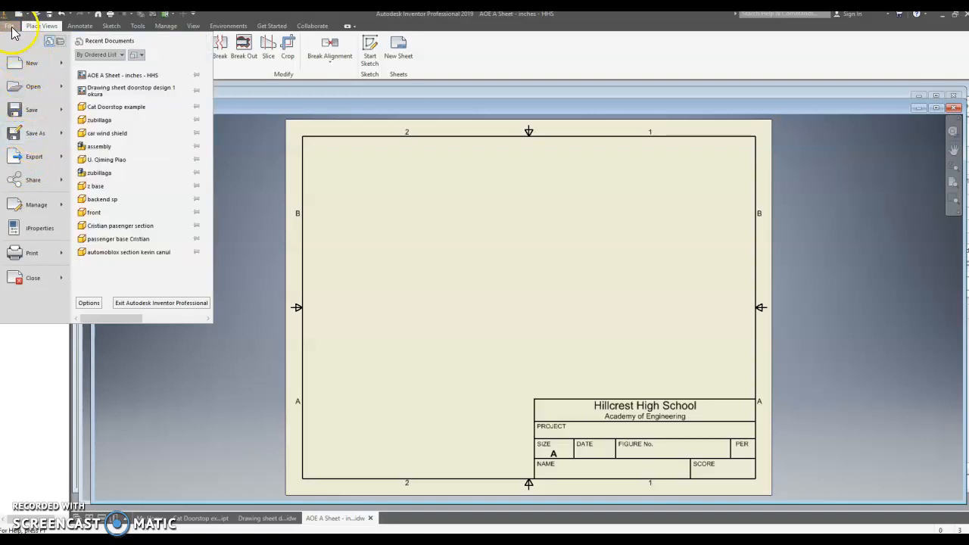
pyautogui.click(35, 134)
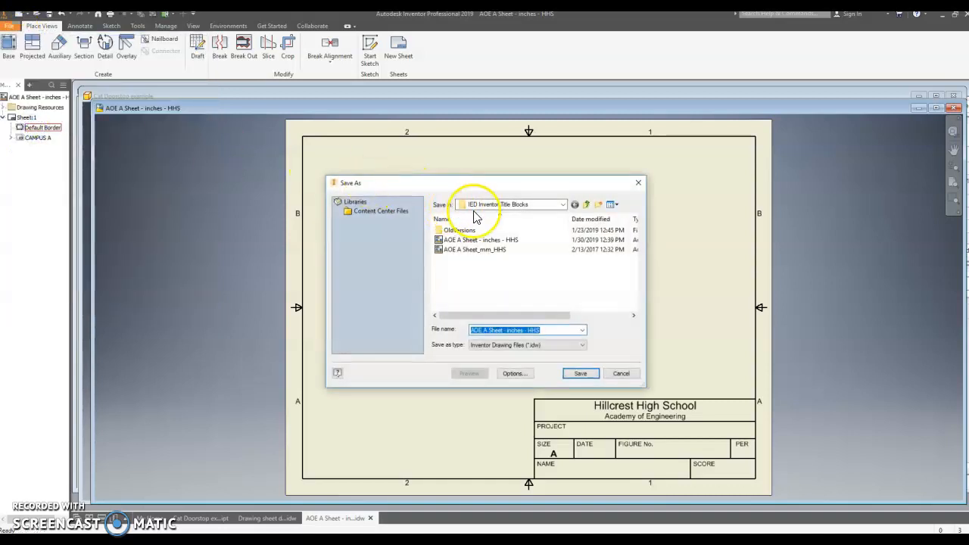
pyautogui.click(514, 207)
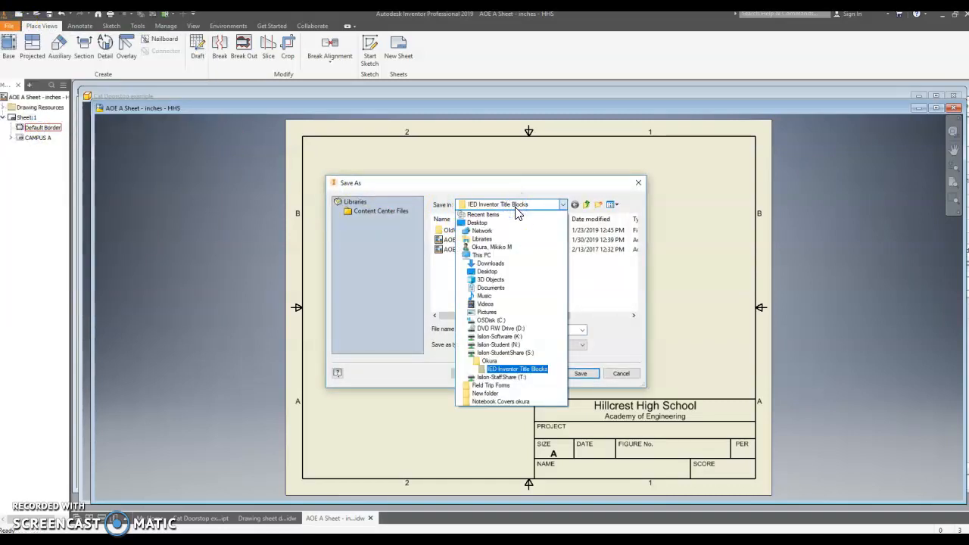
pyautogui.click(478, 257)
pyautogui.scroll(-5, 534, 265)
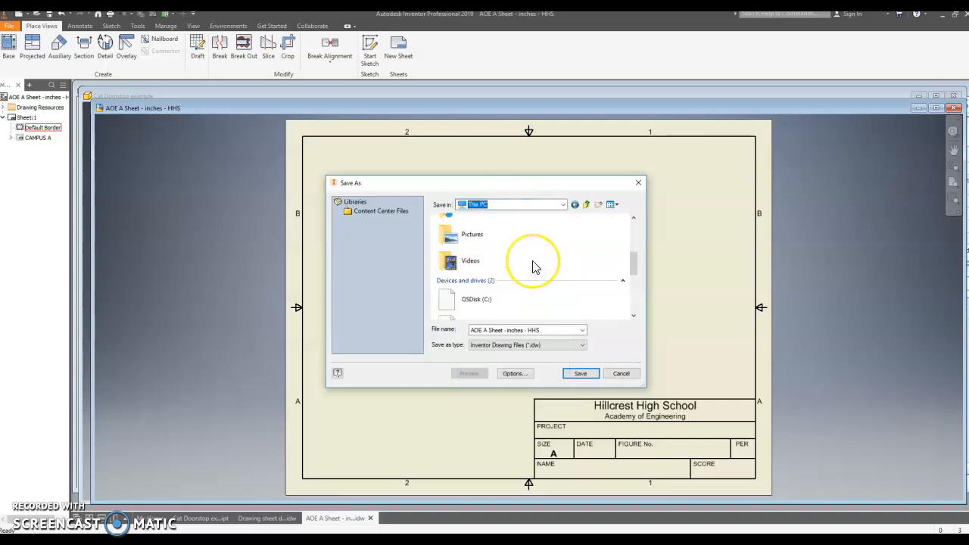
pyautogui.scroll(-3, 534, 265)
pyautogui.click(471, 293)
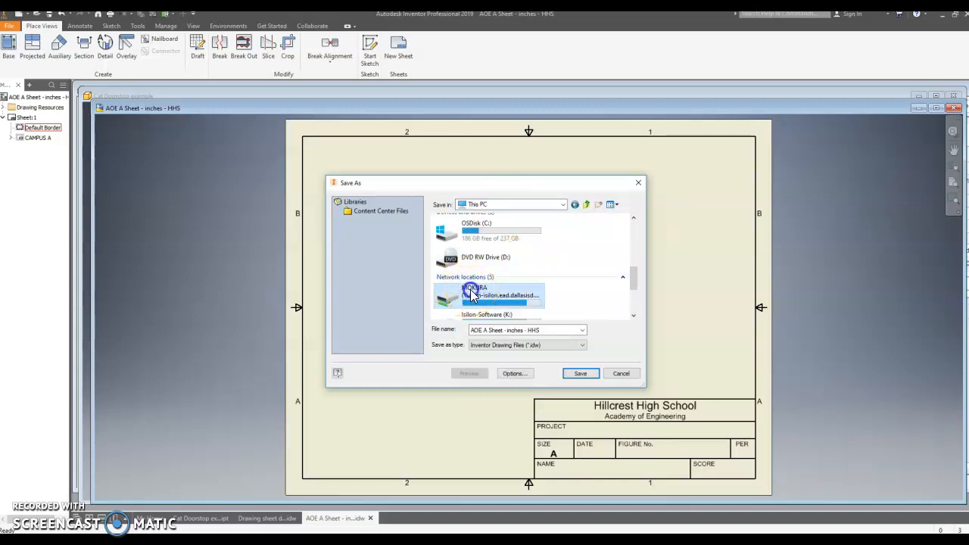
pyautogui.click(474, 300)
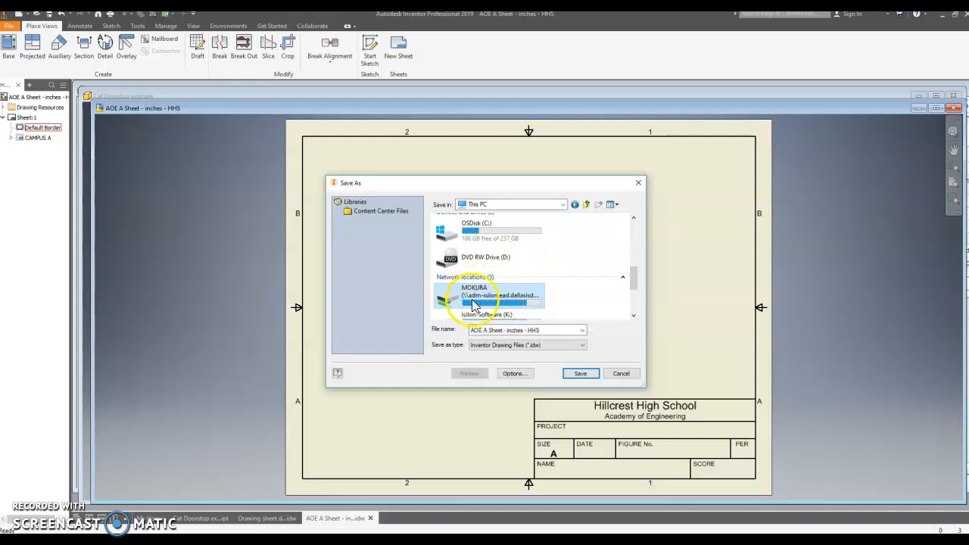
pyautogui.scroll(1, 486, 297)
pyautogui.scroll(-1, 485, 293)
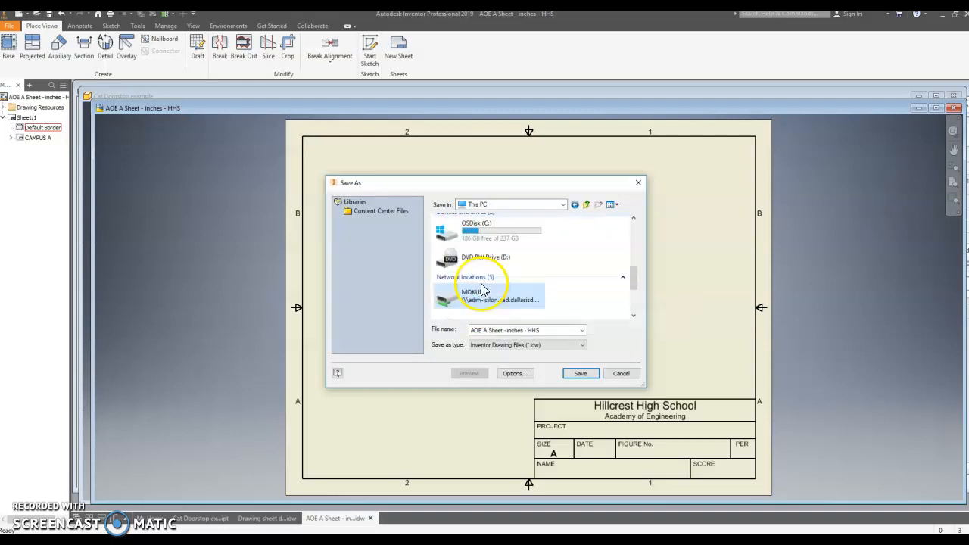
pyautogui.scroll(-2, 567, 293)
pyautogui.scroll(2, 570, 294)
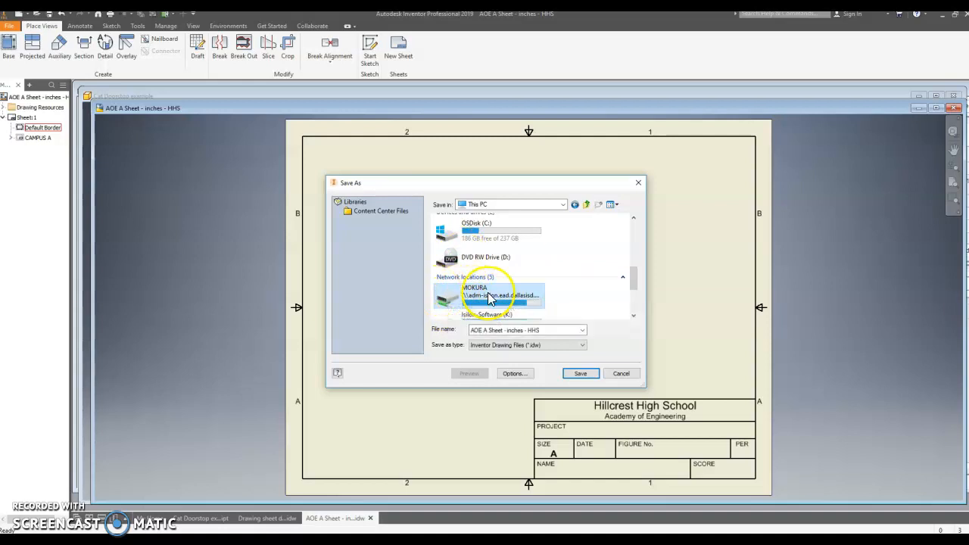
pyautogui.doubleClick(452, 299)
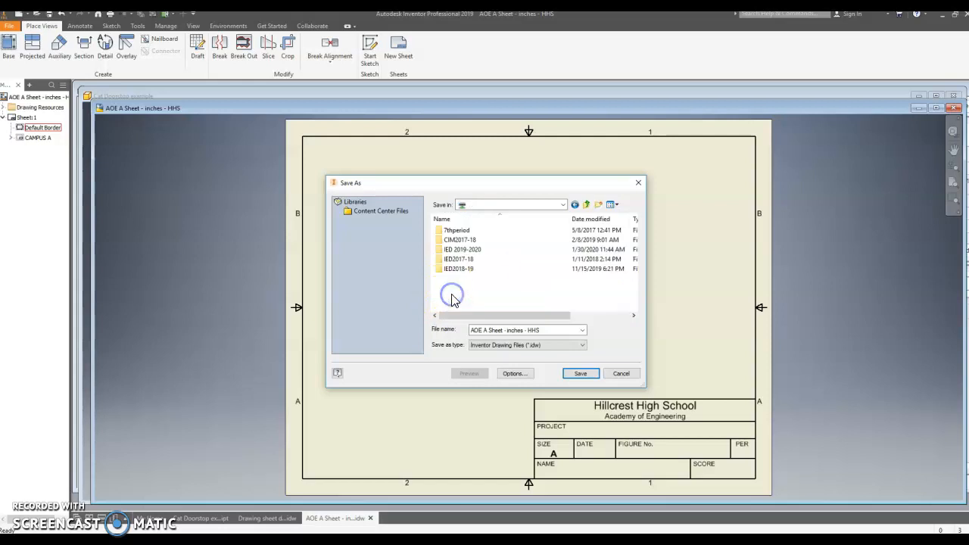
pyautogui.doubleClick(470, 251)
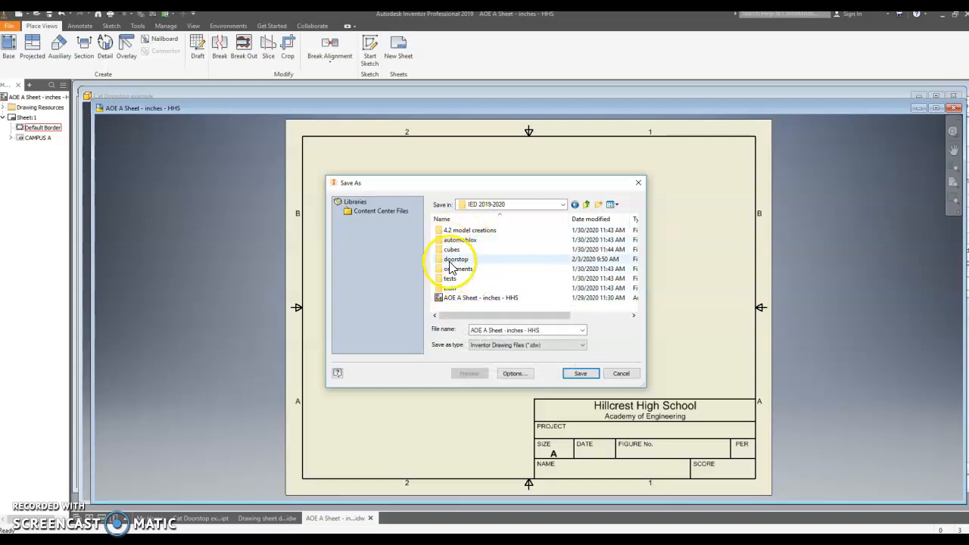
pyautogui.doubleClick(453, 259)
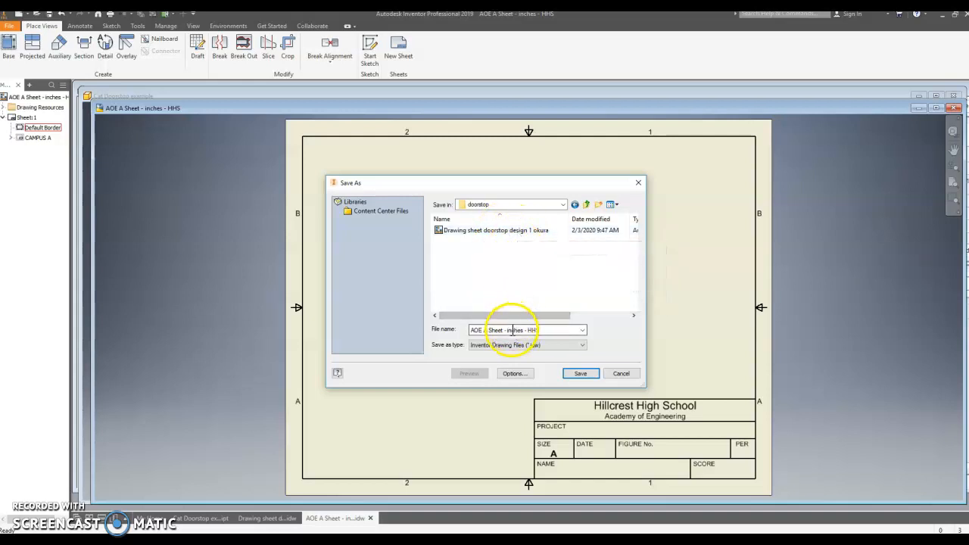
# Step: Save the copy as "Drawing sheet doorstop design 2" followed by the author's surname, basing the name on the existing design 1 file
pyautogui.click(500, 229)
pyautogui.click(551, 329)
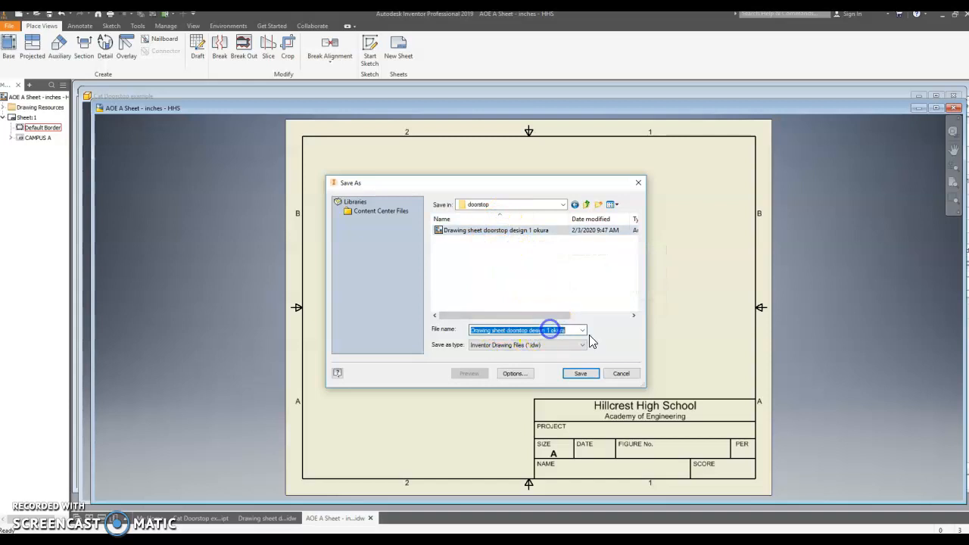
pyautogui.click(549, 332)
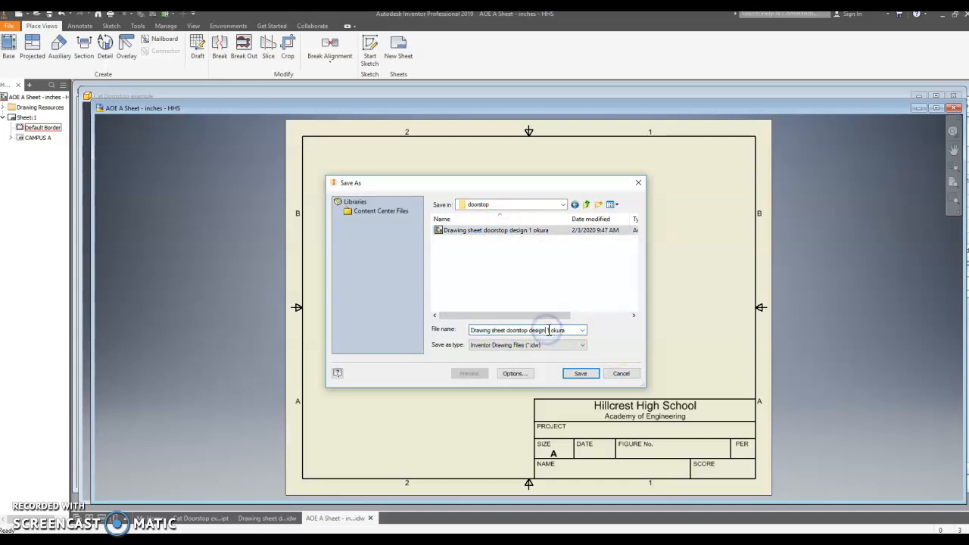
pyautogui.press('BackSpace')
pyautogui.write('2')
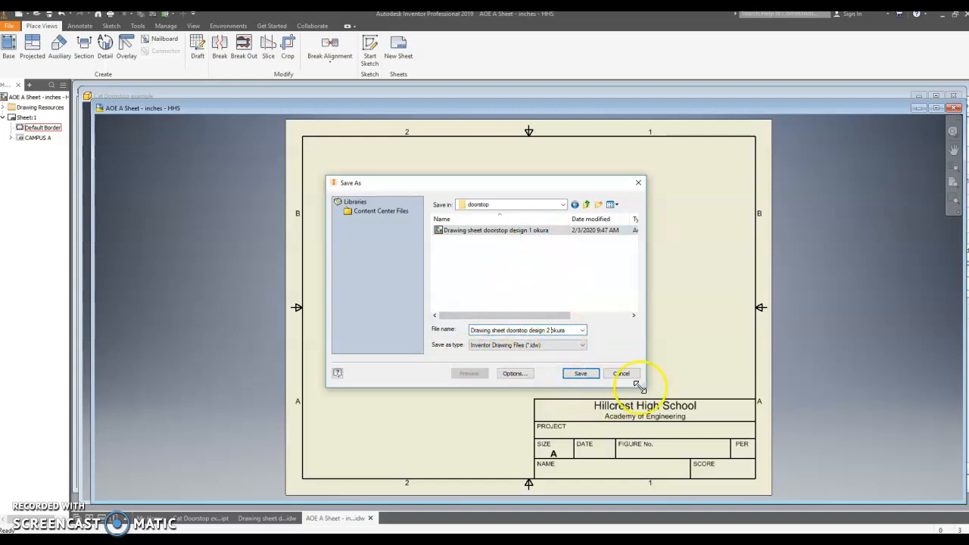
pyautogui.click(582, 374)
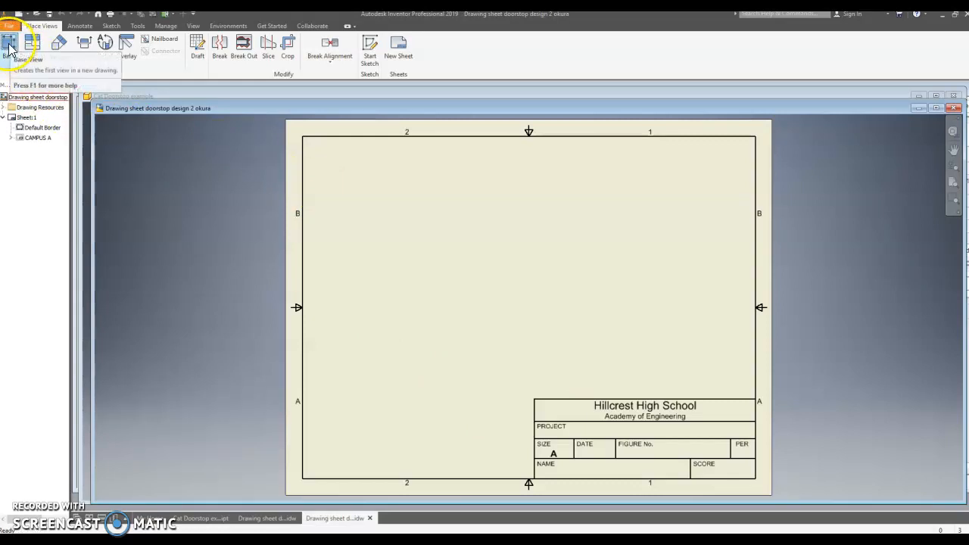
pyautogui.click(10, 50)
pyautogui.moveTo(138, 123); pyautogui.dragTo(317, 180)
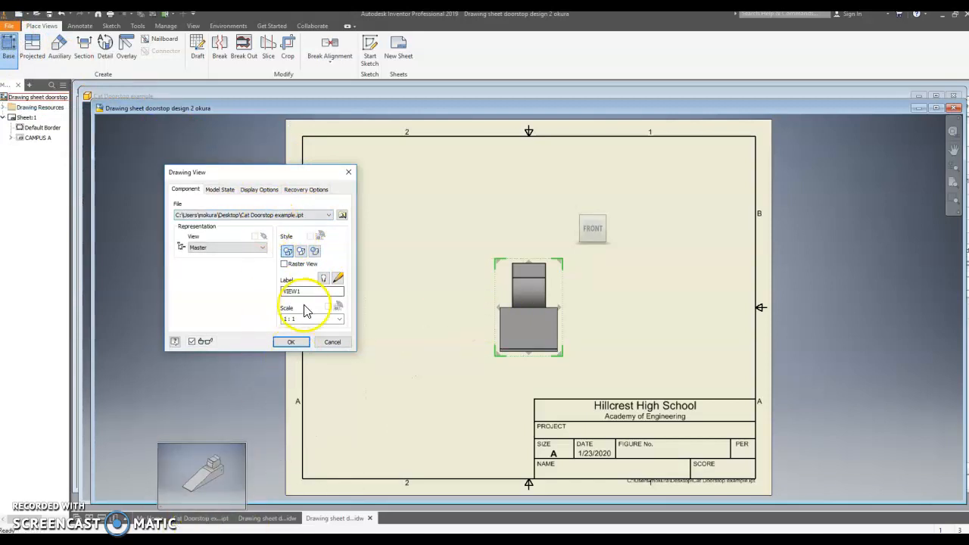
pyautogui.click(329, 215)
pyautogui.click(330, 217)
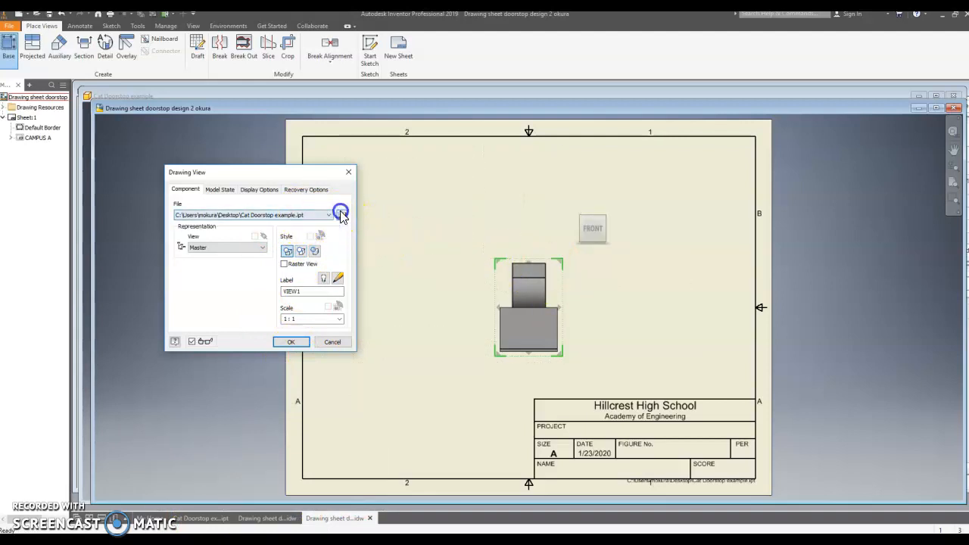
pyautogui.click(342, 216)
pyautogui.scroll(-1, 269, 231)
pyautogui.scroll(1, 269, 231)
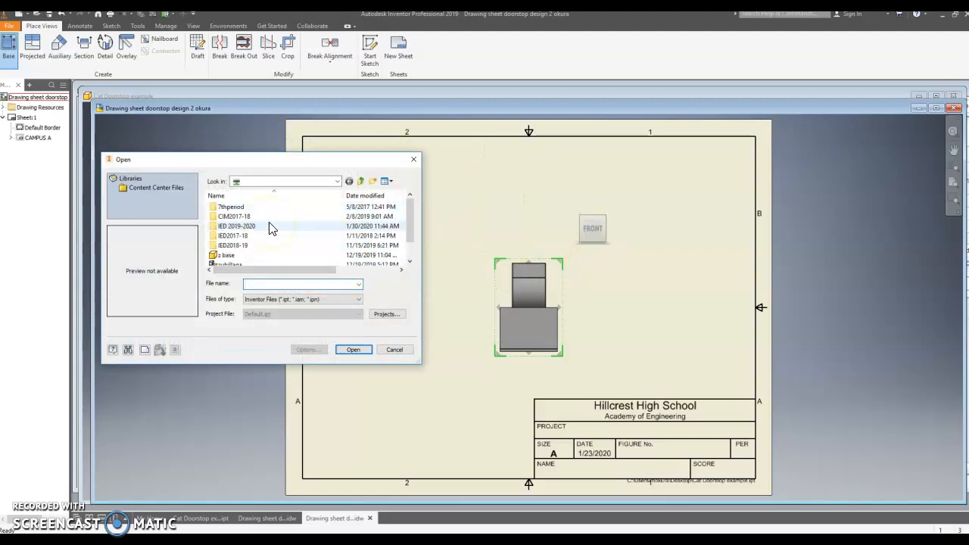
pyautogui.click(412, 159)
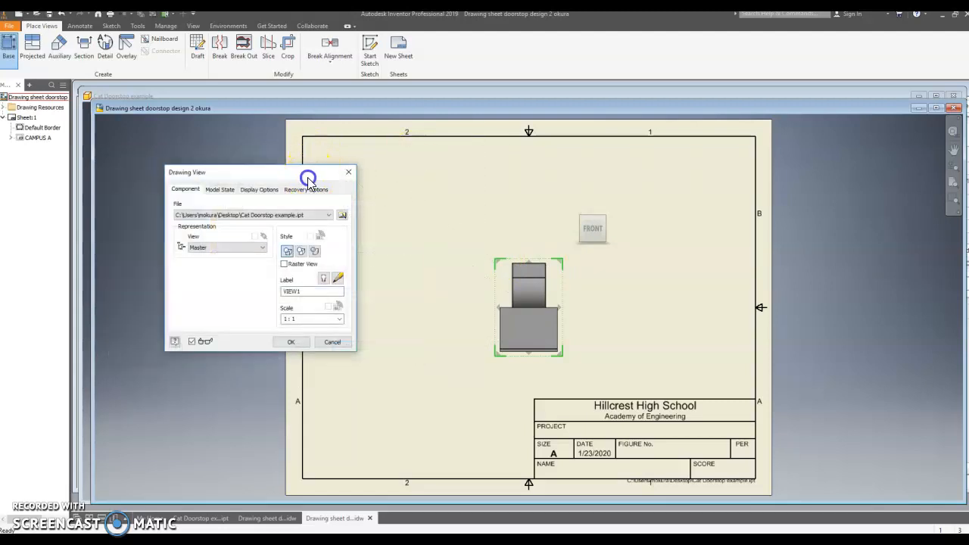
pyautogui.moveTo(309, 170); pyautogui.dragTo(244, 169)
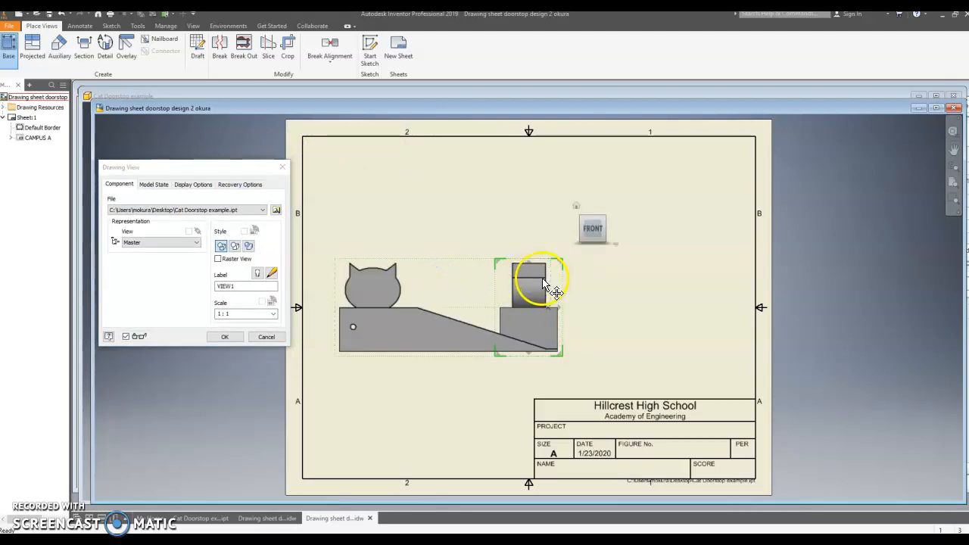
pyautogui.press('Escape')
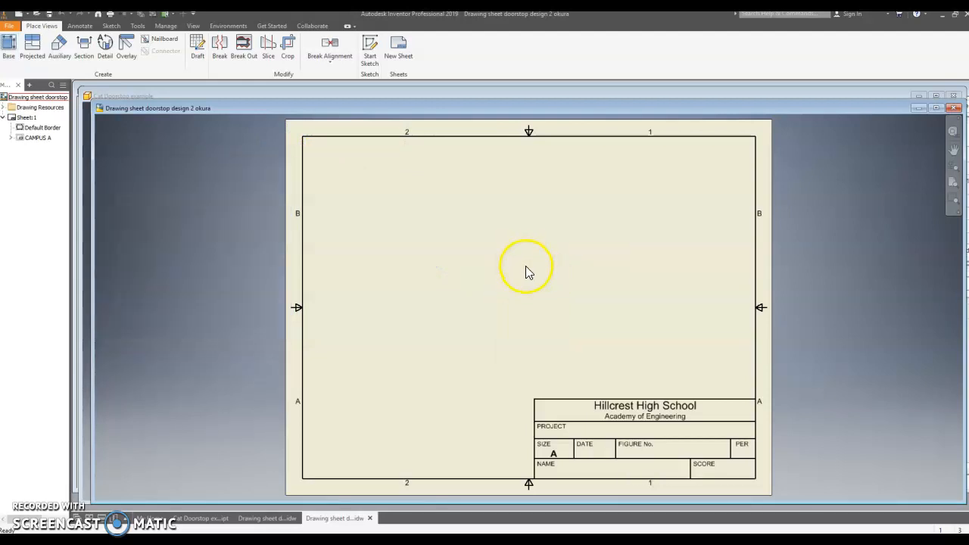
# Step: Start a base view of Cat Doorstop example.ipt at 1/2 scale and position its front view left of the sheet's center
pyautogui.click(8, 47)
pyautogui.moveTo(551, 267); pyautogui.dragTo(446, 281)
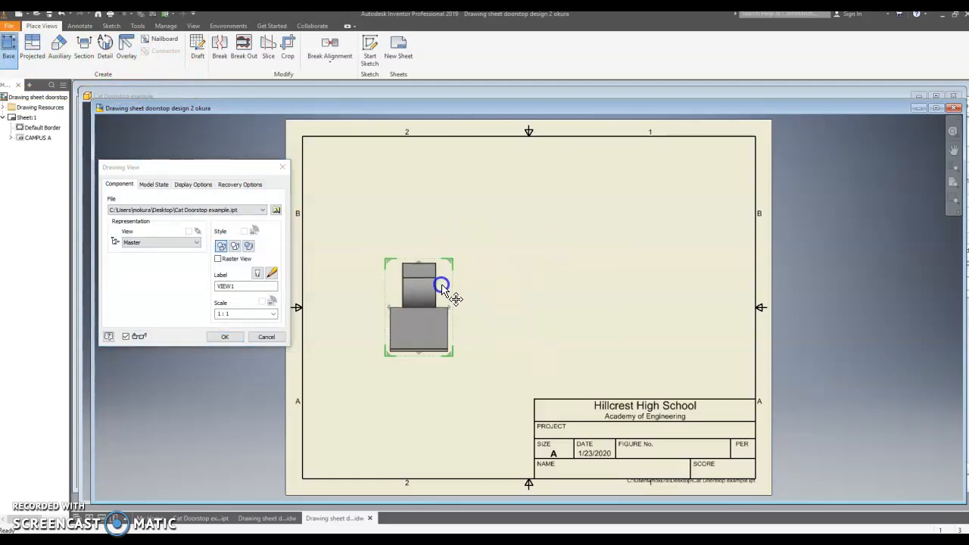
pyautogui.click(273, 313)
pyautogui.click(258, 331)
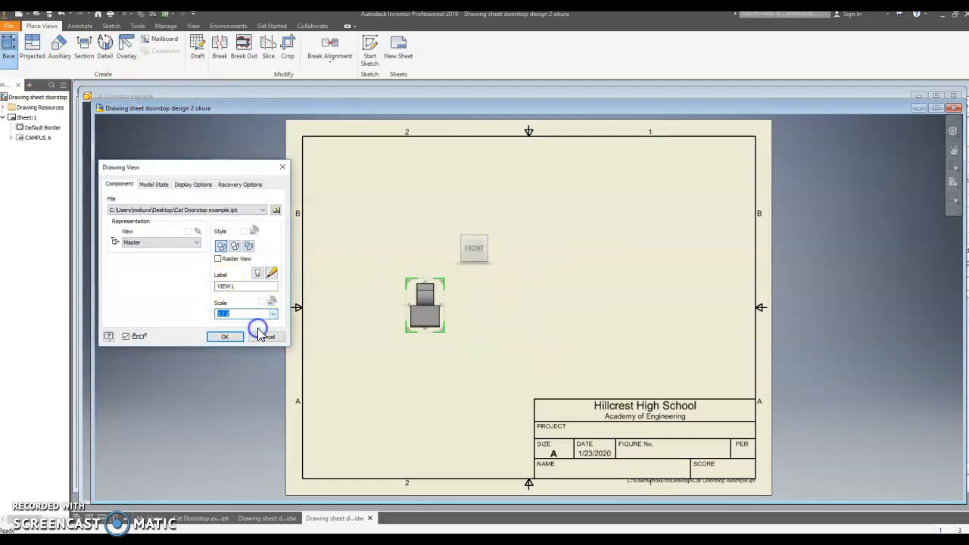
pyautogui.moveTo(439, 286); pyautogui.dragTo(457, 300)
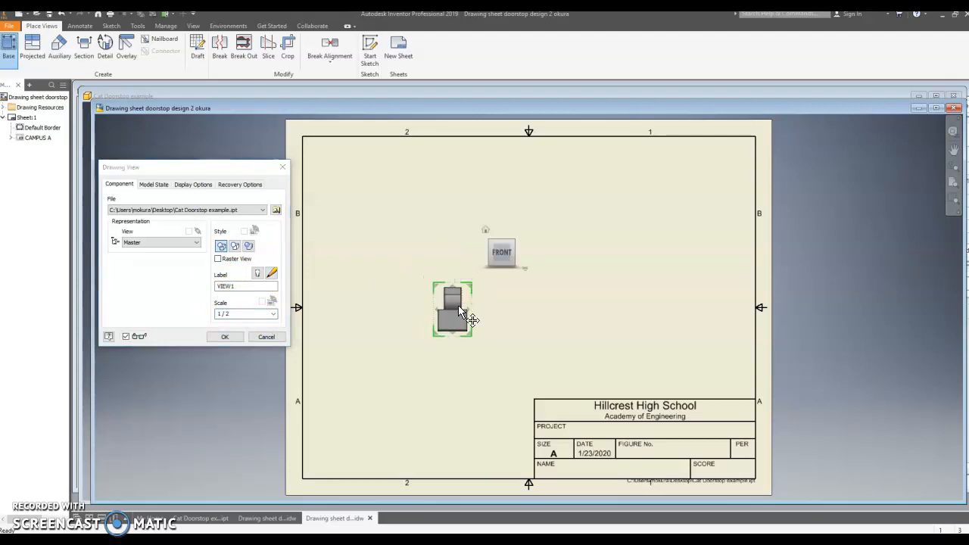
# Step: Place four projected views around the front view: one above, one below, one to its right and one to its left
pyautogui.click(449, 209)
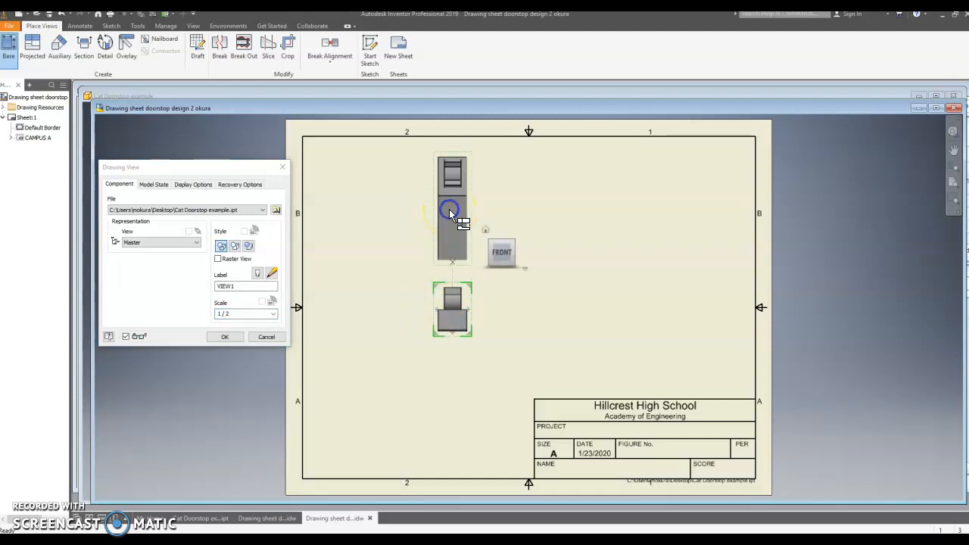
pyautogui.click(461, 414)
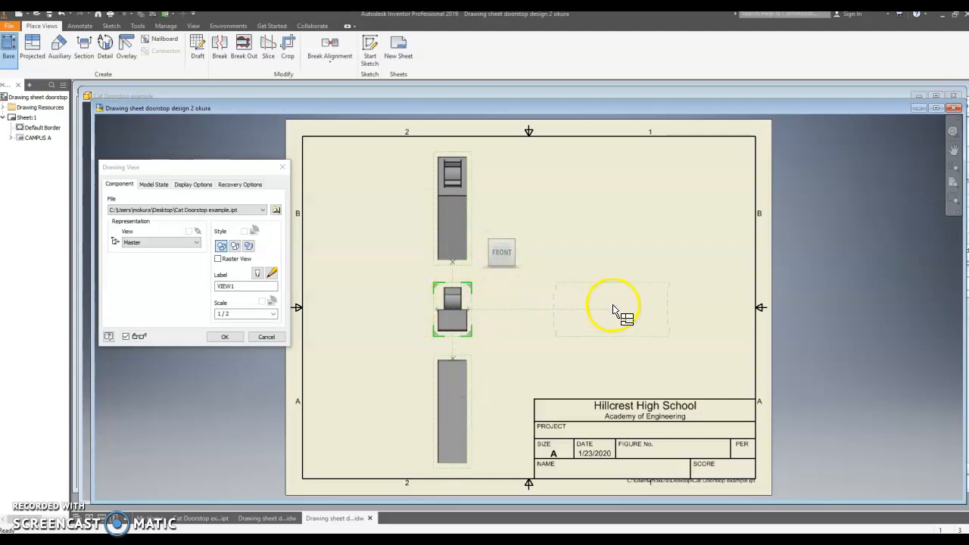
pyautogui.click(618, 309)
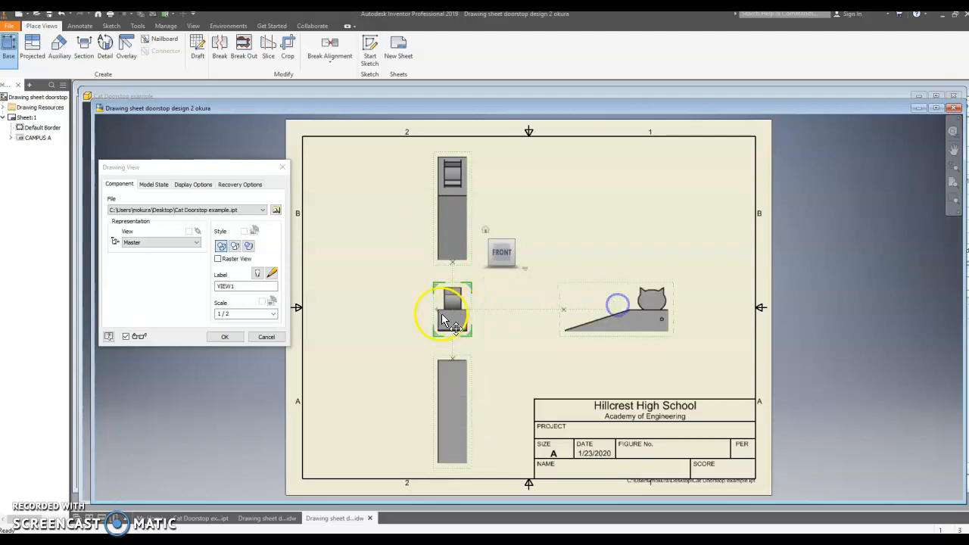
pyautogui.click(363, 319)
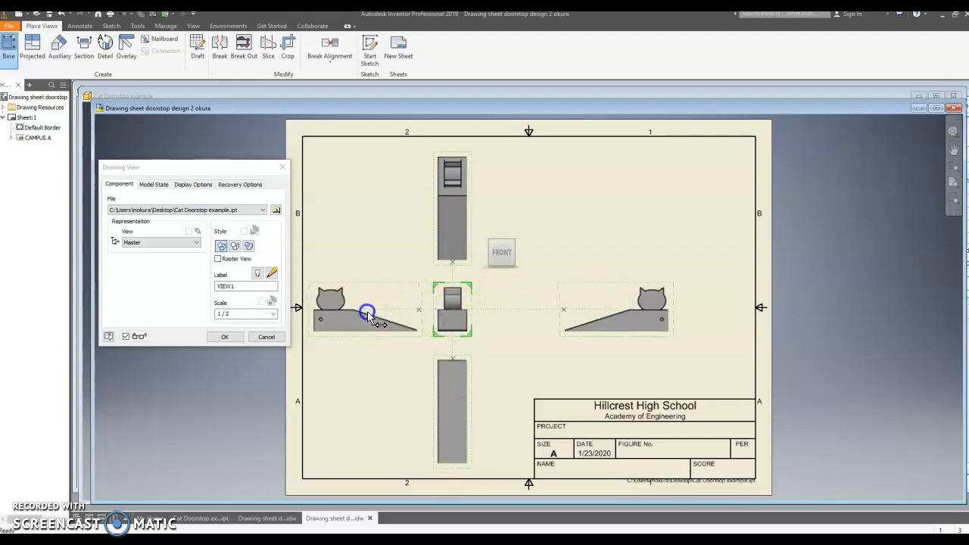
# Step: Place an isometric projected view in the sheet's upper-right area, create the views, and set the isometric view's style to shaded
pyautogui.click(614, 197)
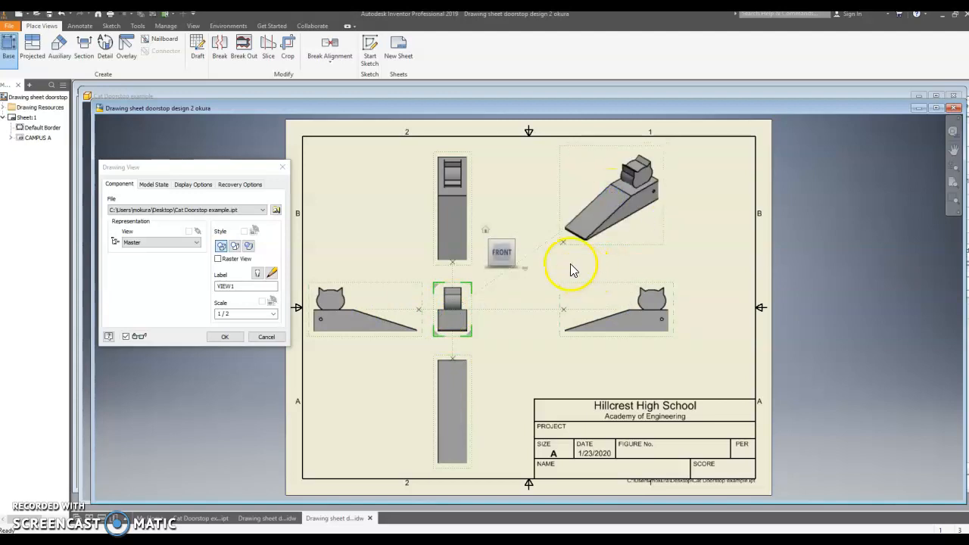
pyautogui.click(232, 340)
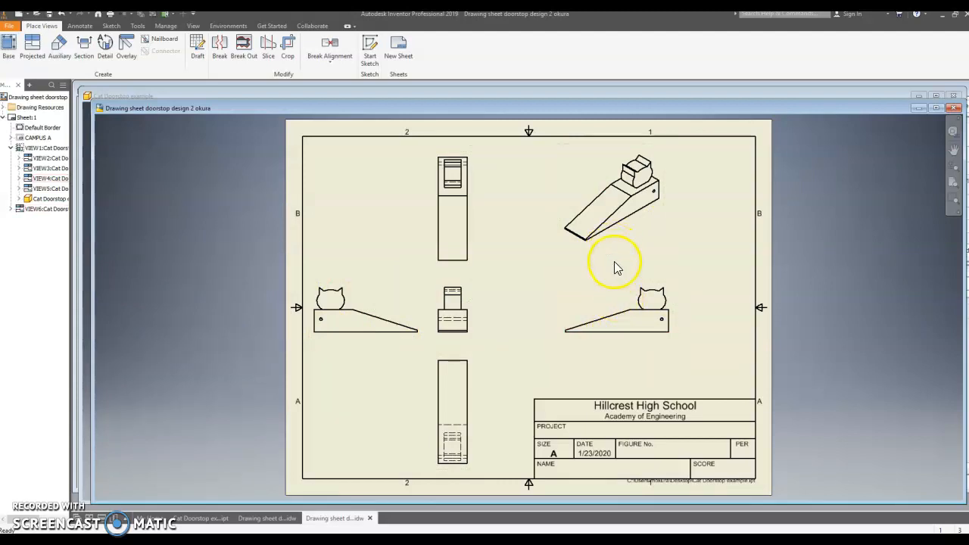
pyautogui.doubleClick(667, 226)
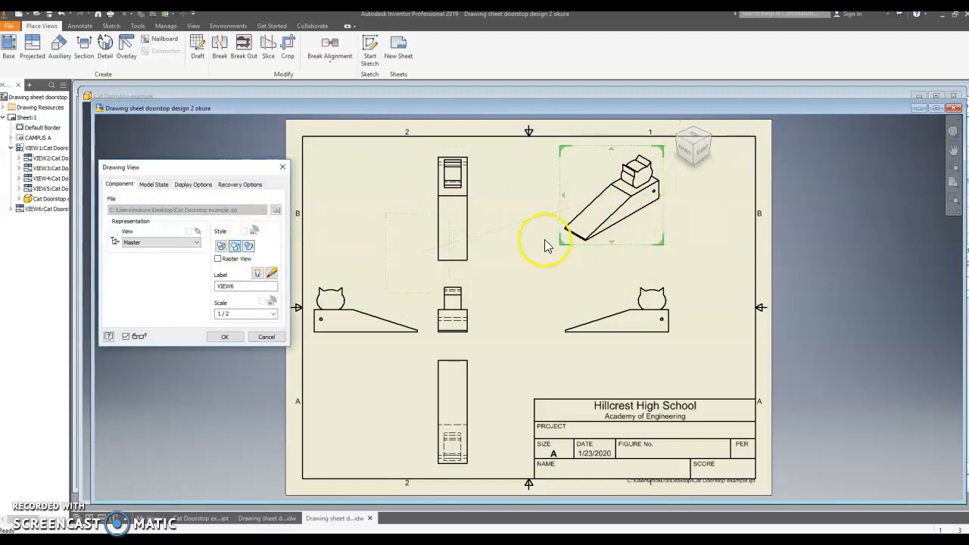
pyautogui.click(250, 247)
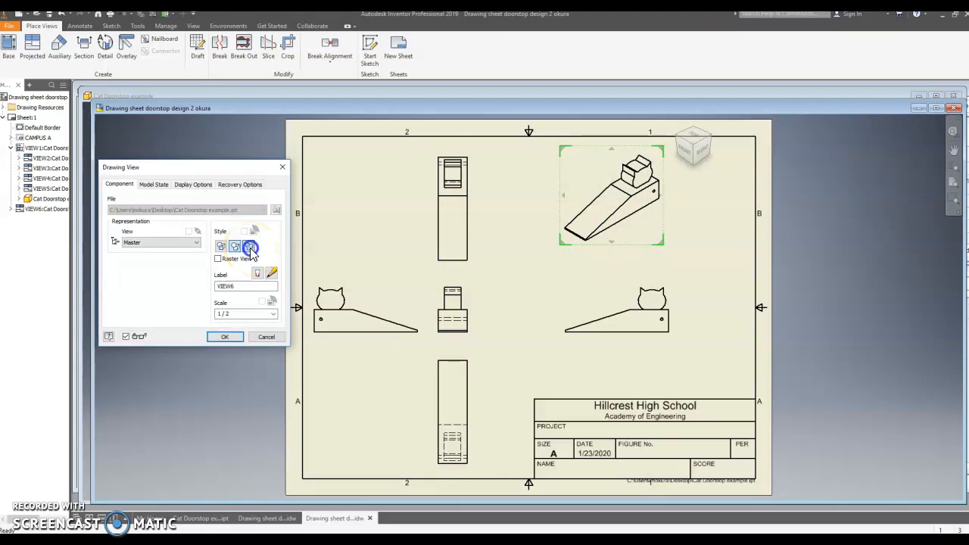
pyautogui.click(225, 336)
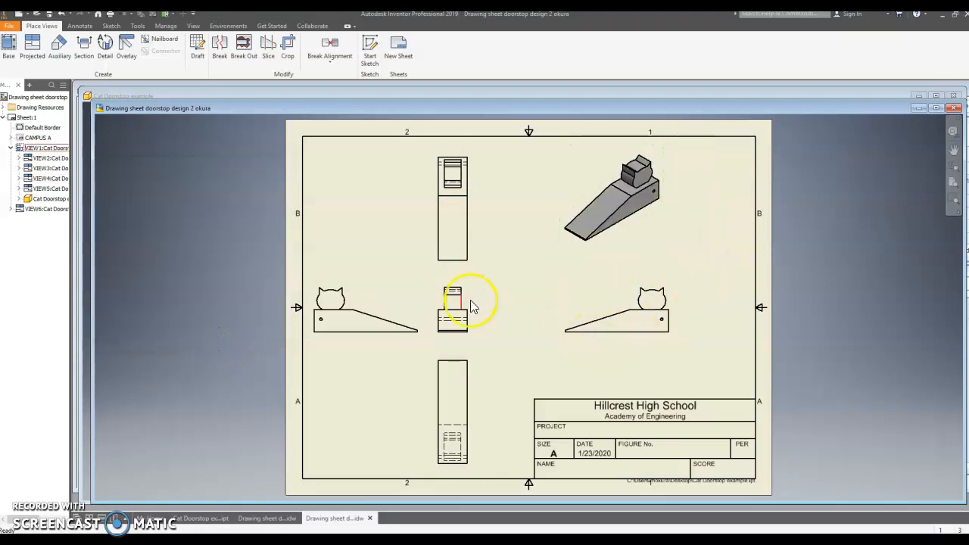
# Step: Dimension the wedge's back height and overall base length in the side view right of the front view
pyautogui.click(80, 25)
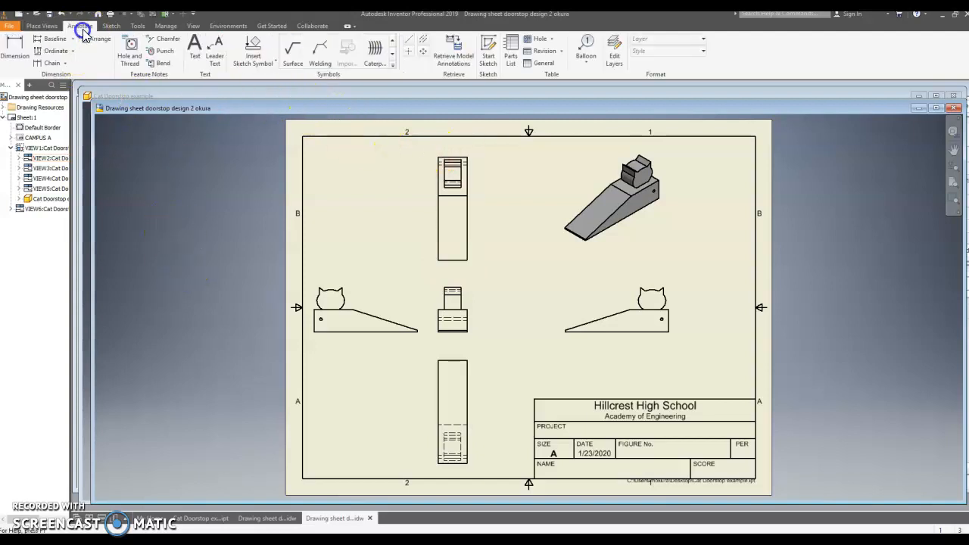
pyautogui.click(17, 50)
pyautogui.scroll(5, 677, 326)
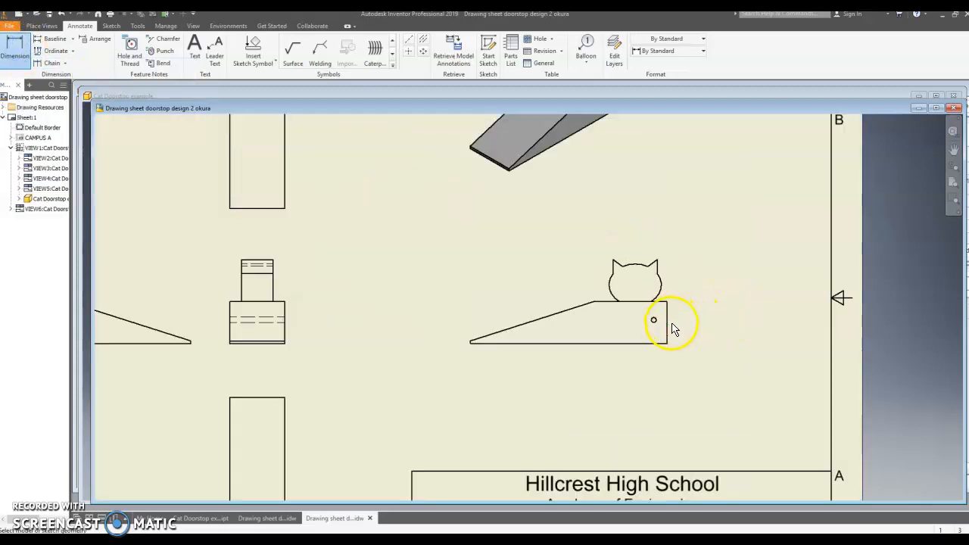
pyautogui.click(664, 294)
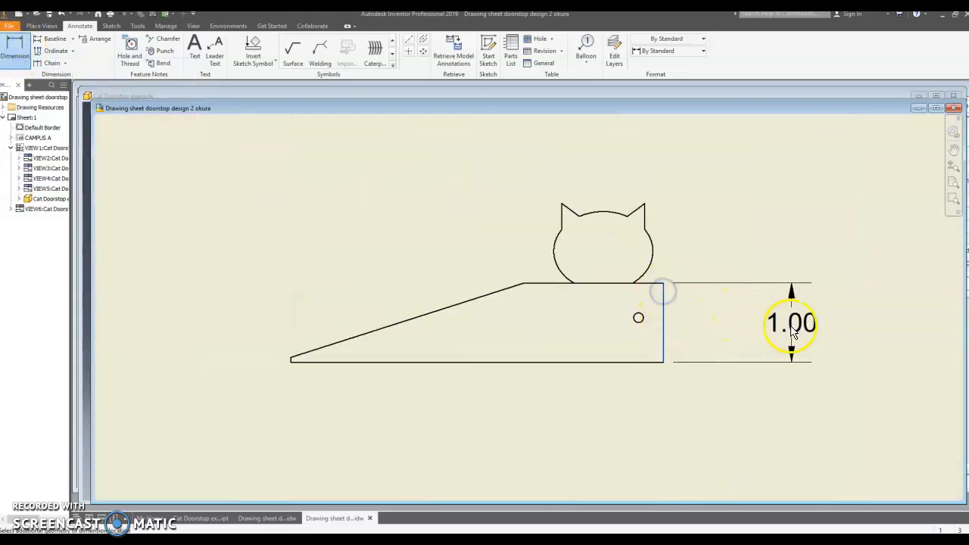
pyautogui.click(796, 324)
pyautogui.click(439, 361)
pyautogui.click(448, 444)
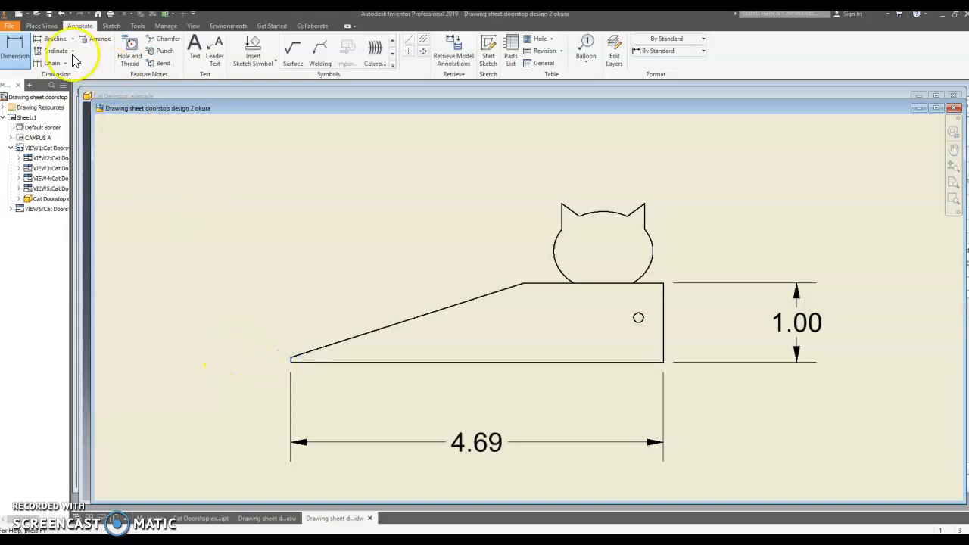
# Step: Dimension the wedge's thin tip height and the horizontal length of its sloped edge in the right side view
pyautogui.scroll(5, 277, 373)
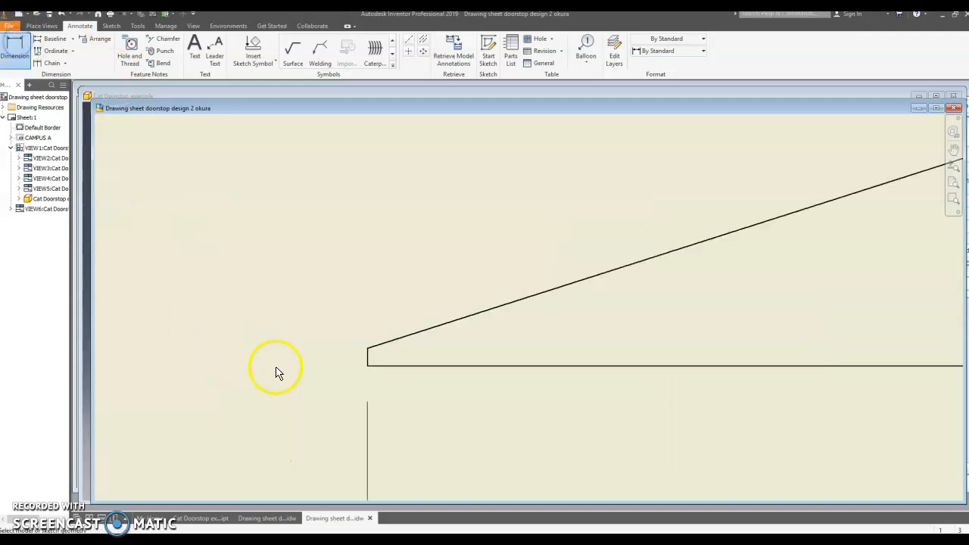
pyautogui.click(367, 355)
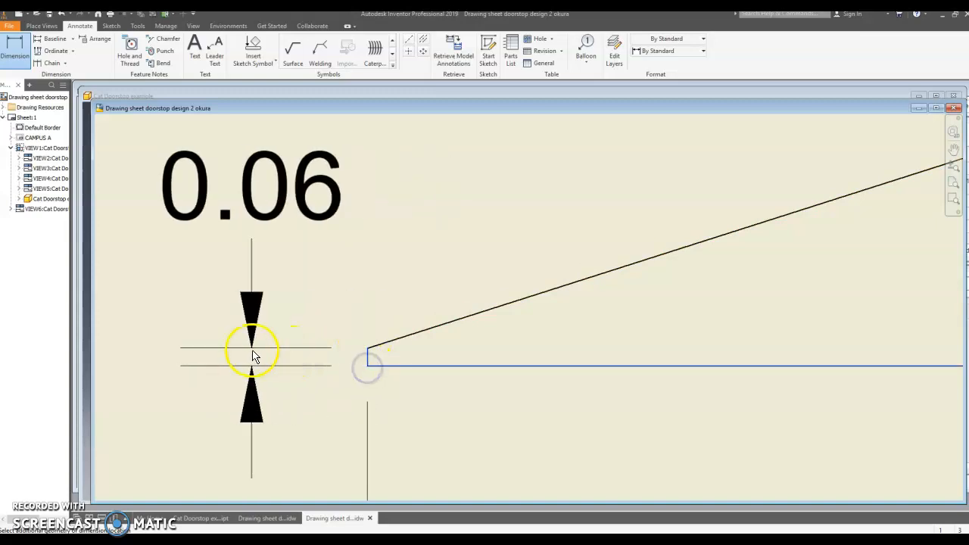
pyautogui.scroll(-5, 371, 369)
pyautogui.click(319, 373)
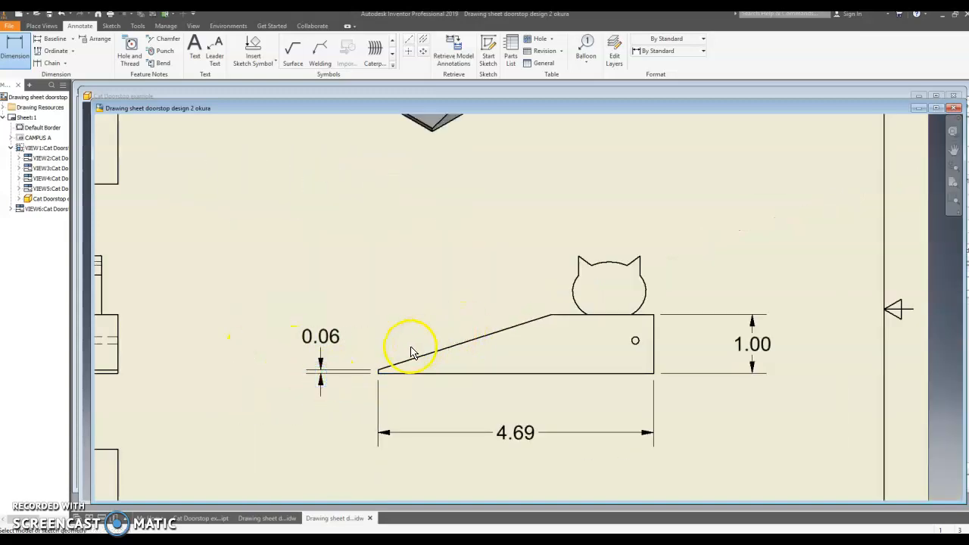
pyautogui.click(438, 351)
pyautogui.click(450, 244)
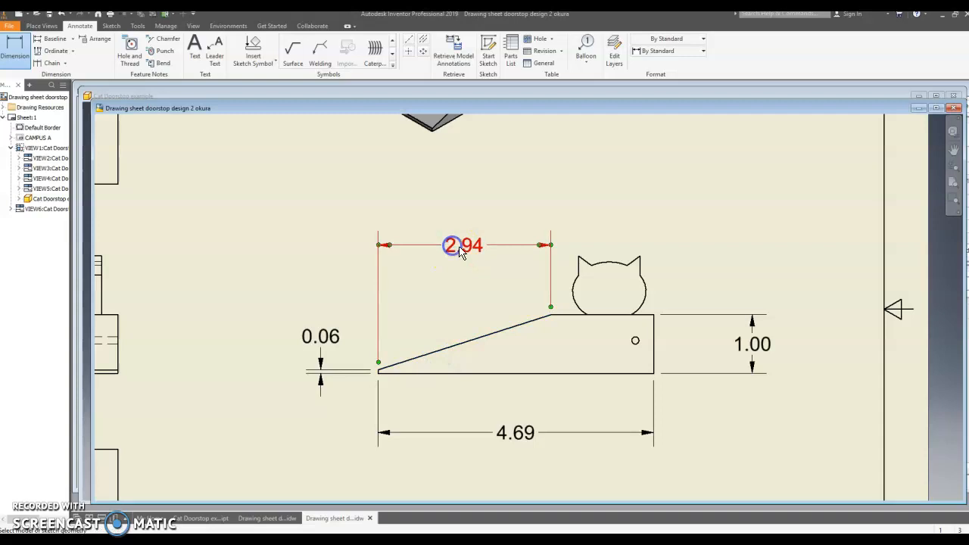
# Step: Add a hole note to the small hole in the right side view, placed above and to its right
pyautogui.scroll(-3, 617, 331)
pyautogui.scroll(3, 639, 341)
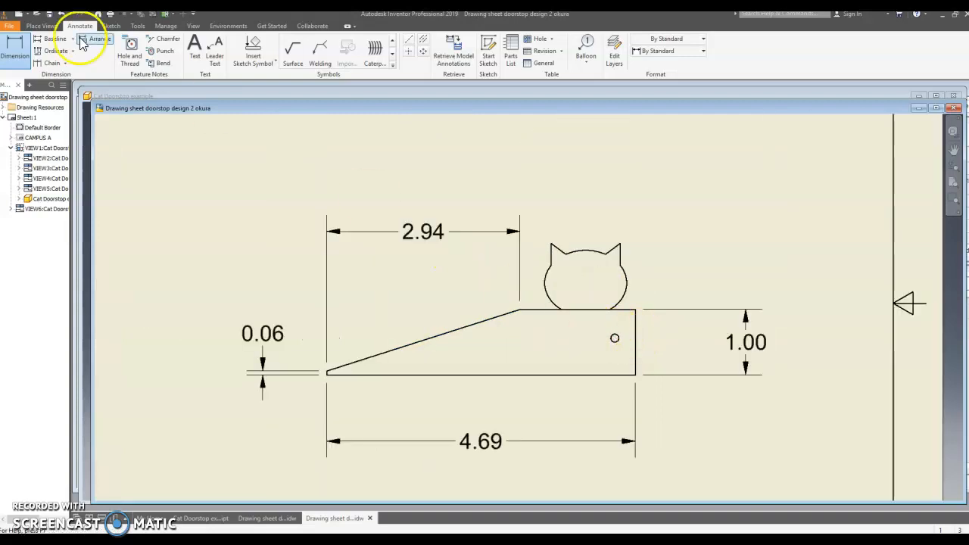
pyautogui.click(131, 52)
pyautogui.click(616, 337)
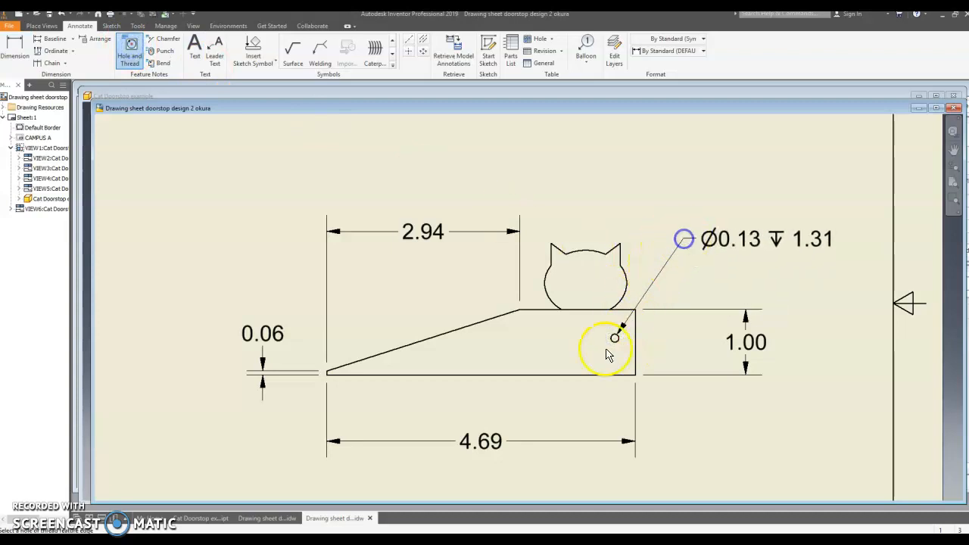
# Step: Dimension the width of the cat head between its outer arcs in the left side view, keeping the default dimension text
pyautogui.scroll(-2, 608, 354)
pyautogui.scroll(-4, 636, 337)
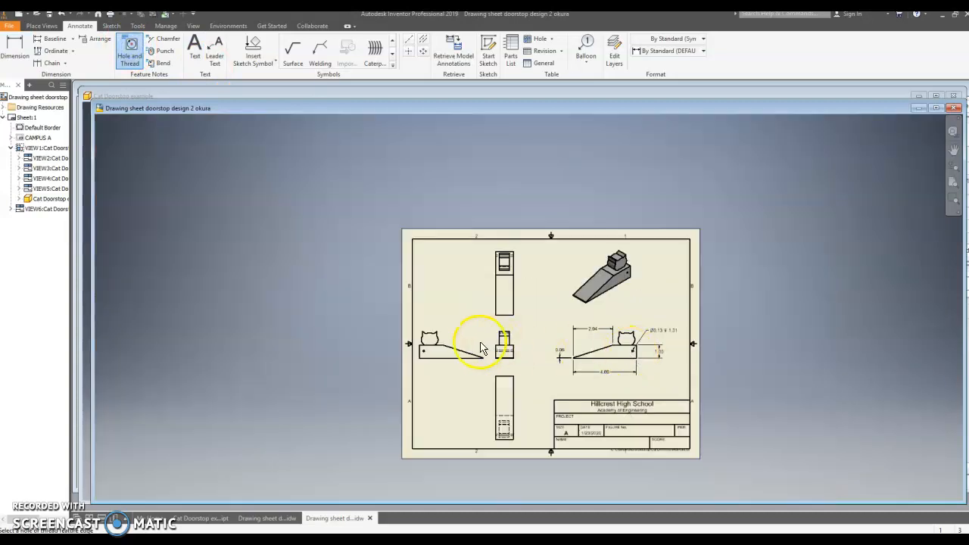
pyautogui.scroll(3, 480, 347)
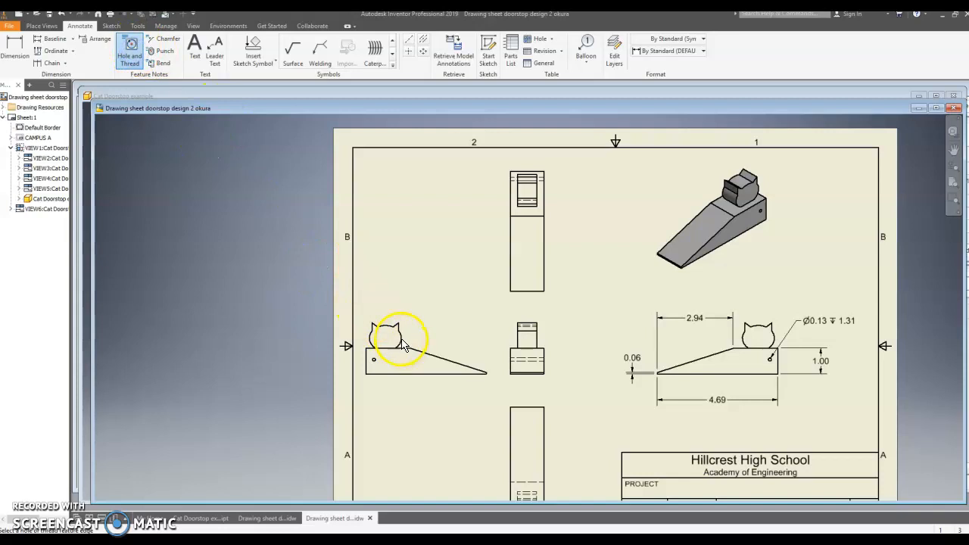
pyautogui.click(13, 46)
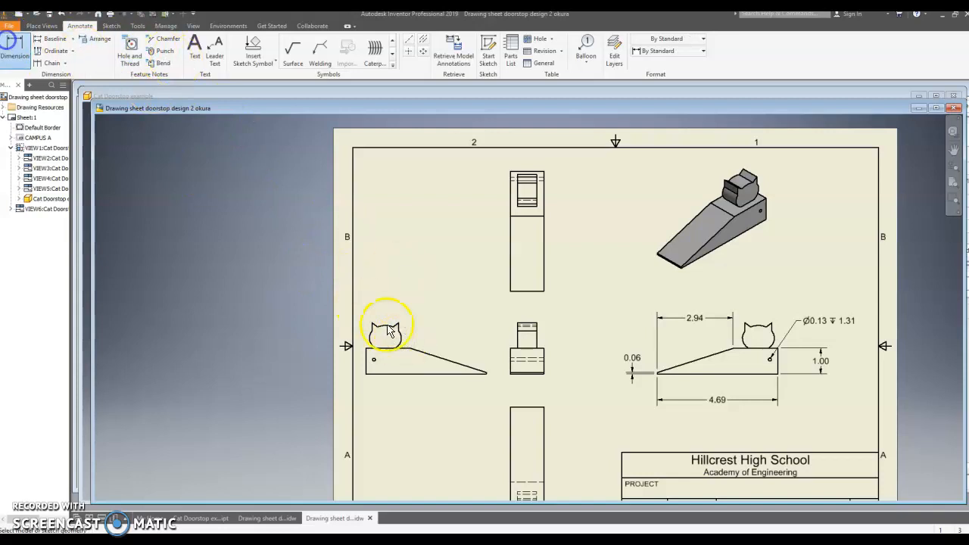
pyautogui.scroll(-3, 409, 335)
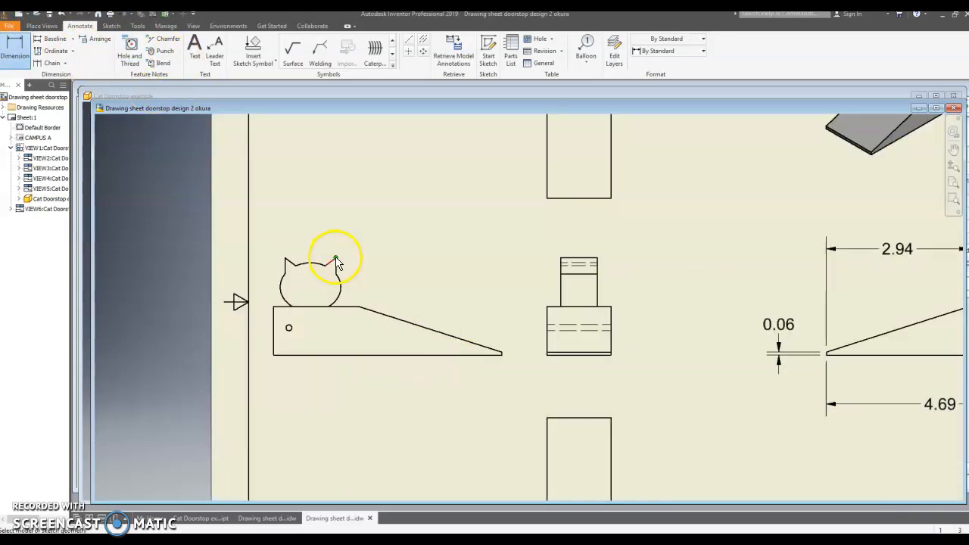
pyautogui.scroll(5, 467, 303)
pyautogui.scroll(-3, 602, 292)
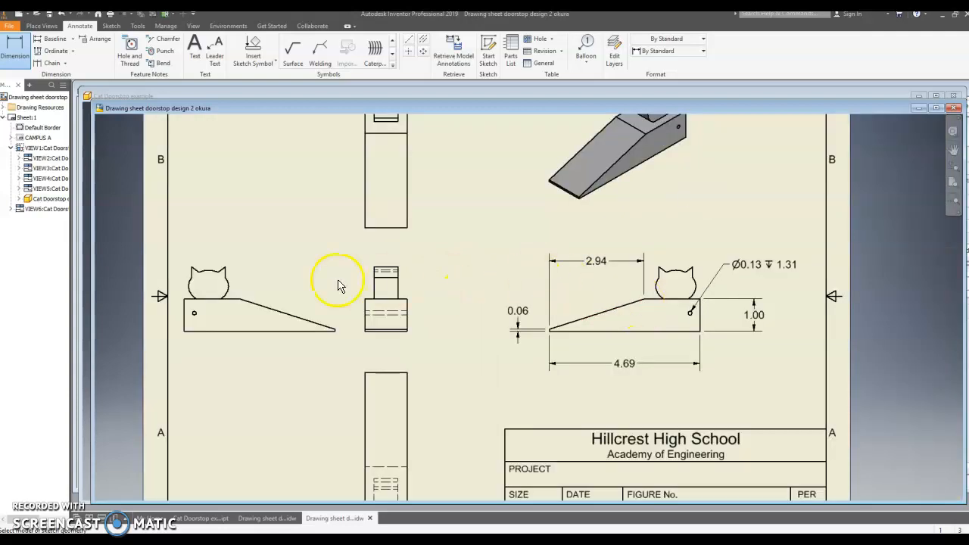
pyautogui.scroll(-3, 189, 281)
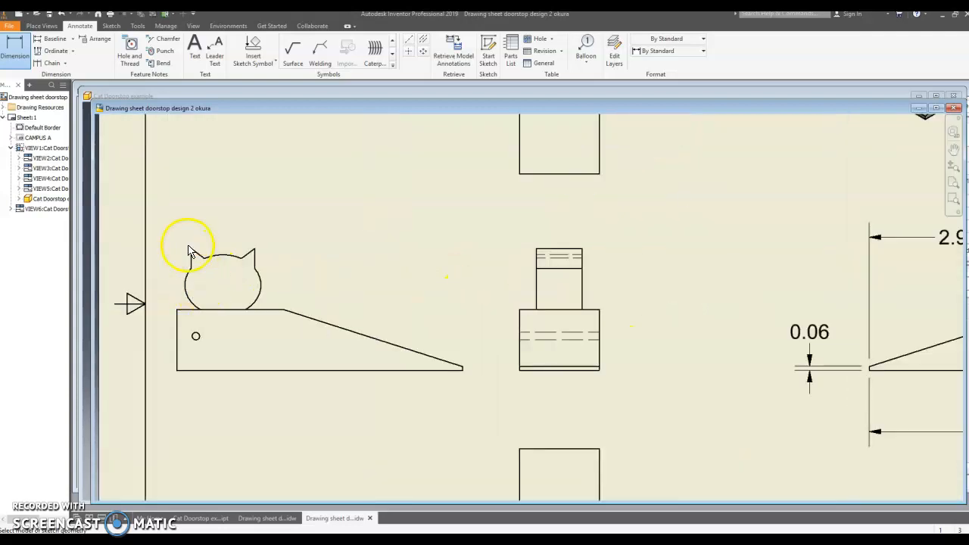
pyautogui.click(186, 287)
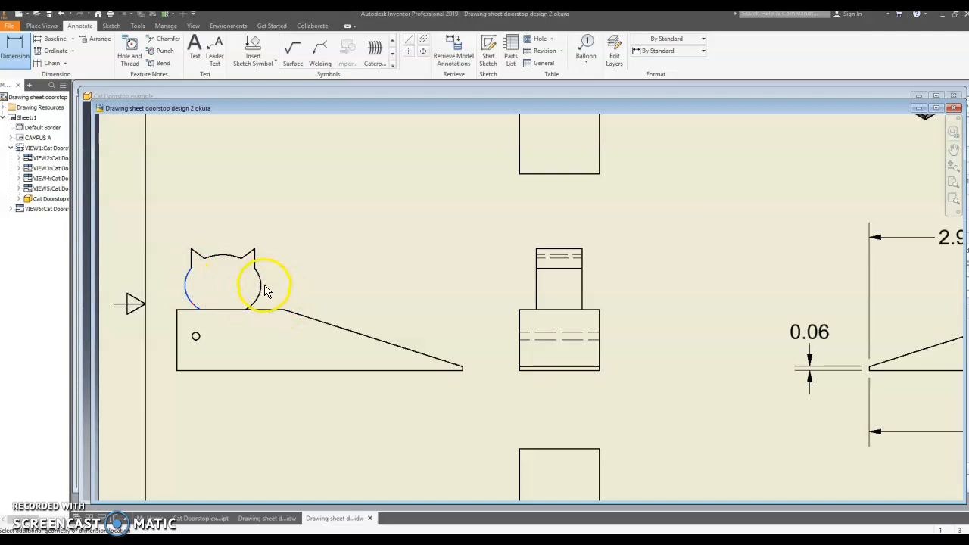
pyautogui.click(261, 286)
pyautogui.click(234, 209)
pyautogui.doubleClick(232, 211)
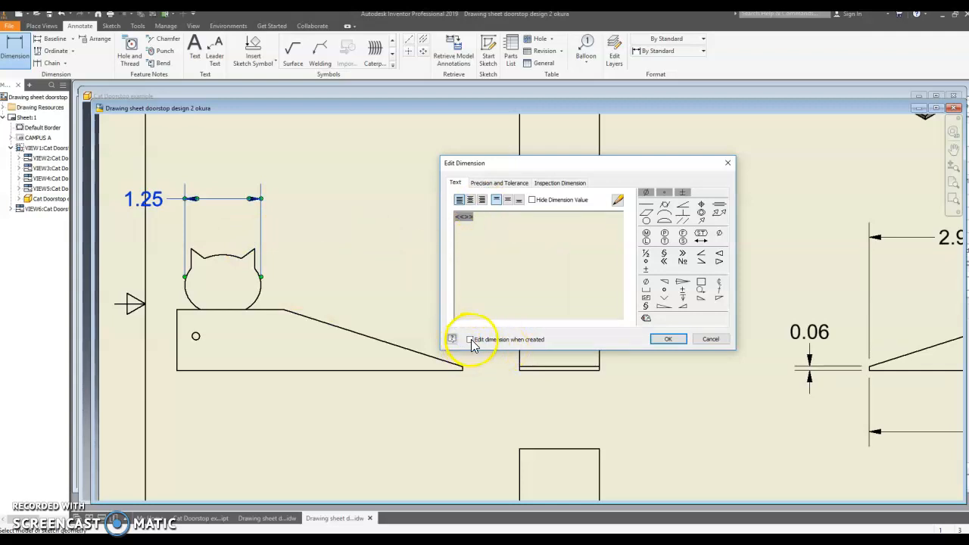
pyautogui.click(669, 340)
pyautogui.click(147, 203)
pyautogui.click(189, 201)
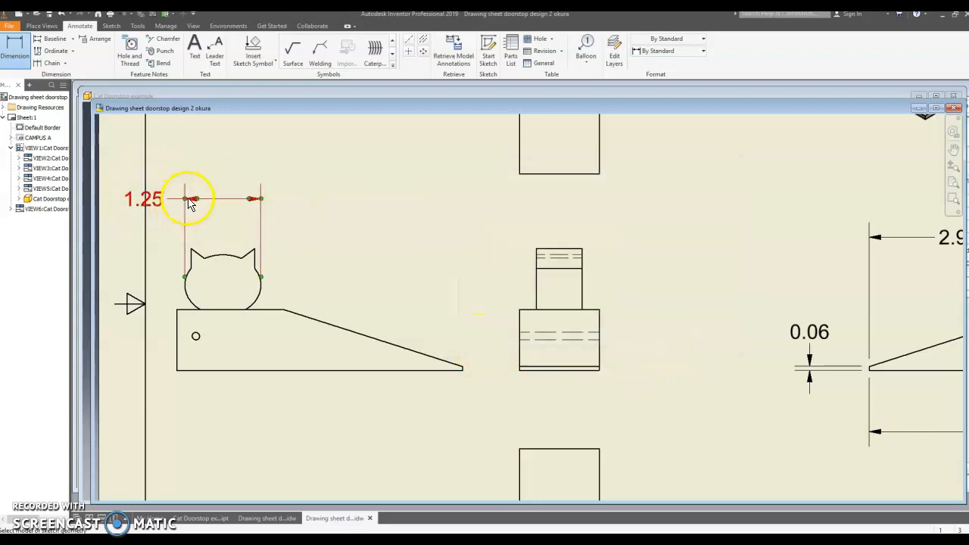
pyautogui.doubleClick(251, 212)
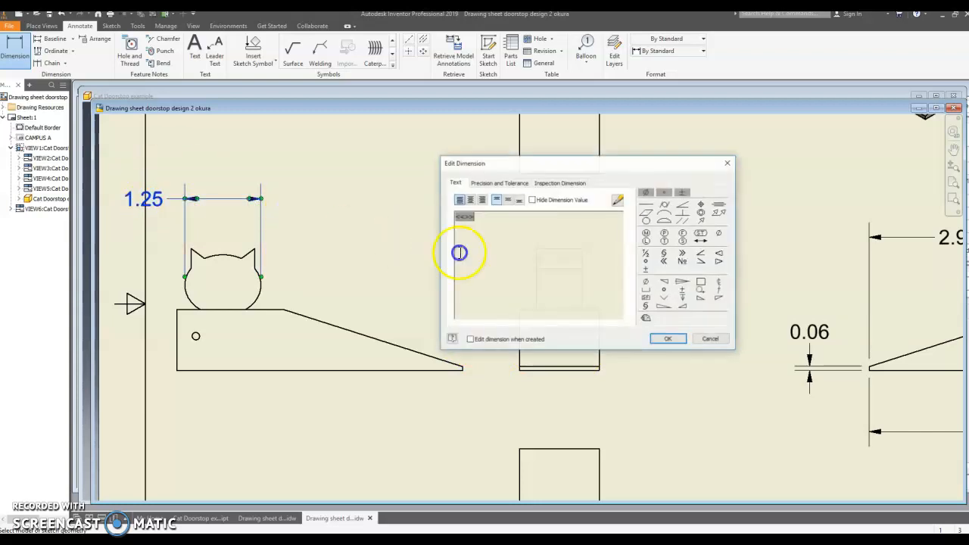
pyautogui.click(727, 165)
# Step: Move the head-width dimension's value to the right of the cat head and dimension the head's height from wedge top to ear tip
pyautogui.moveTo(153, 204); pyautogui.dragTo(289, 215)
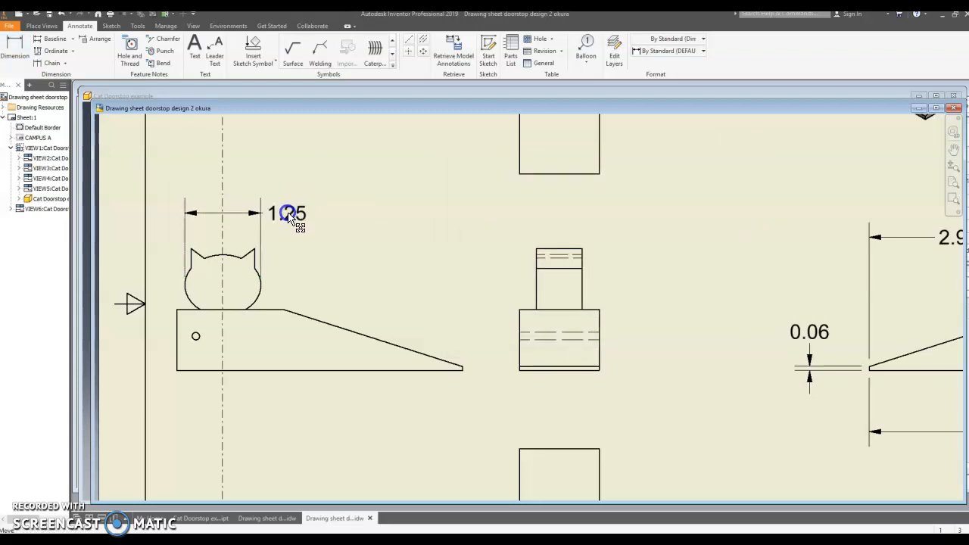
pyautogui.scroll(-3, 359, 273)
pyautogui.click(13, 49)
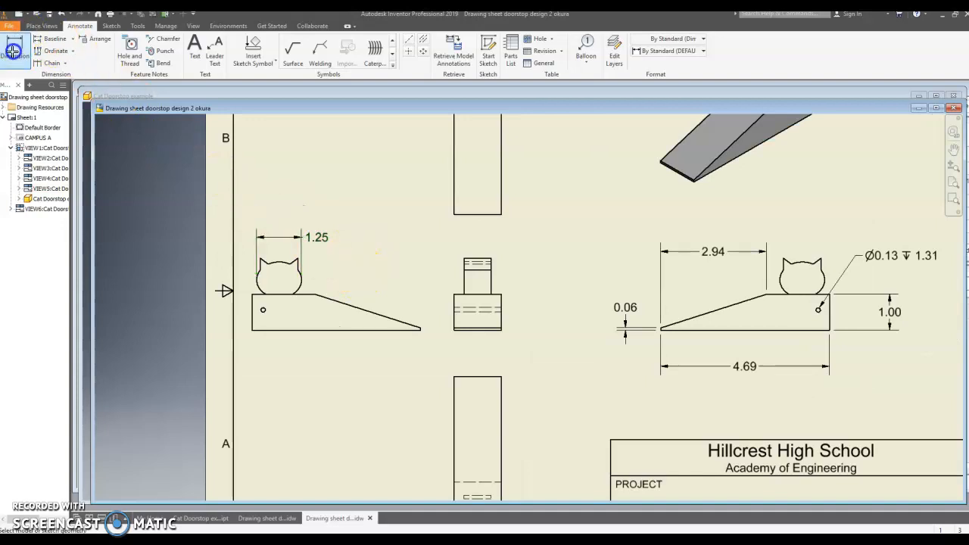
pyautogui.scroll(3, 303, 292)
pyautogui.click(288, 300)
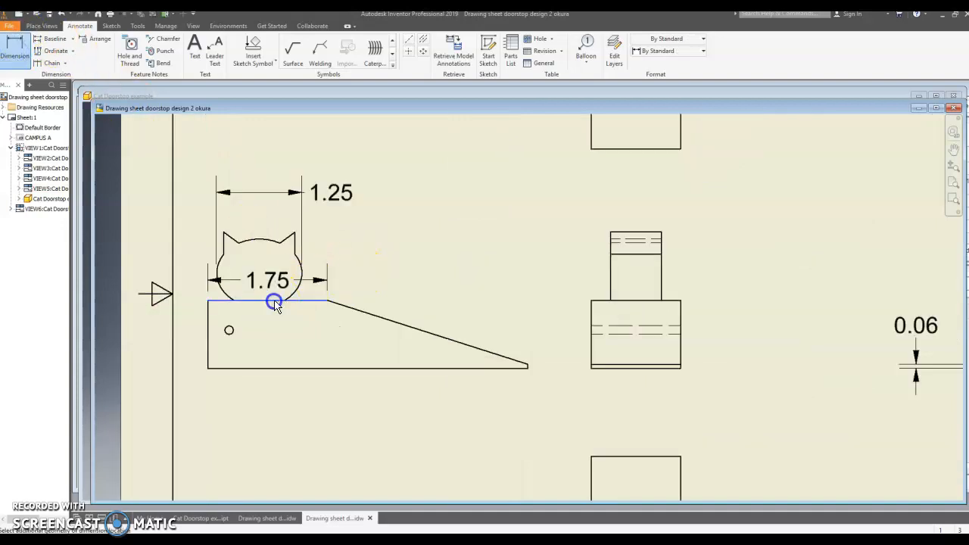
pyautogui.click(293, 235)
pyautogui.click(384, 267)
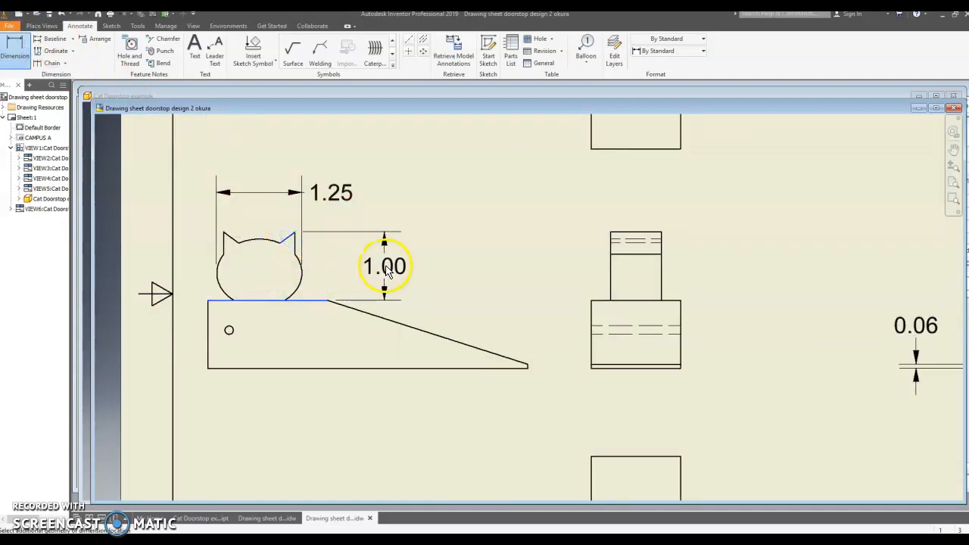
# Step: Examine the dimensioned side views, the remaining views and the title block across the sheet
pyautogui.scroll(-2, 443, 324)
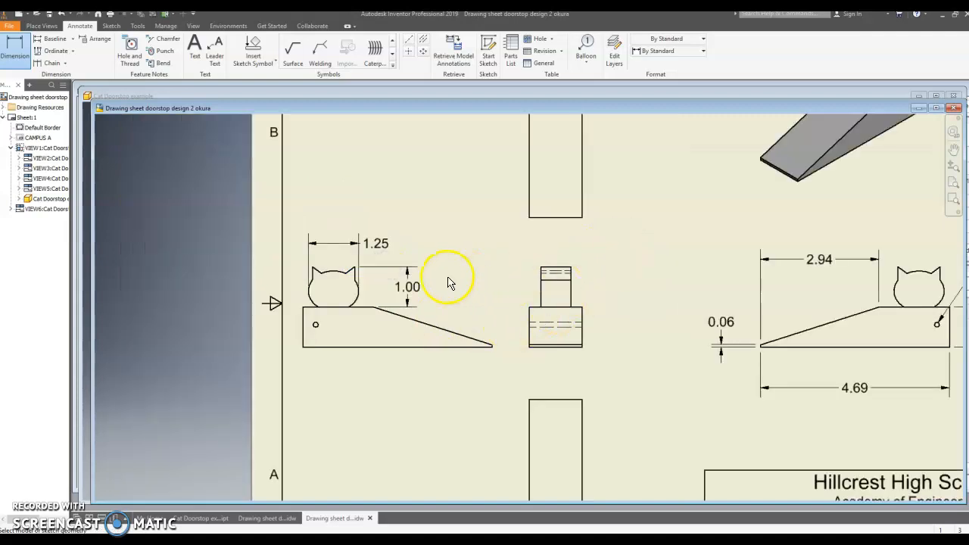
pyautogui.scroll(3, 375, 281)
pyautogui.scroll(-2, 295, 277)
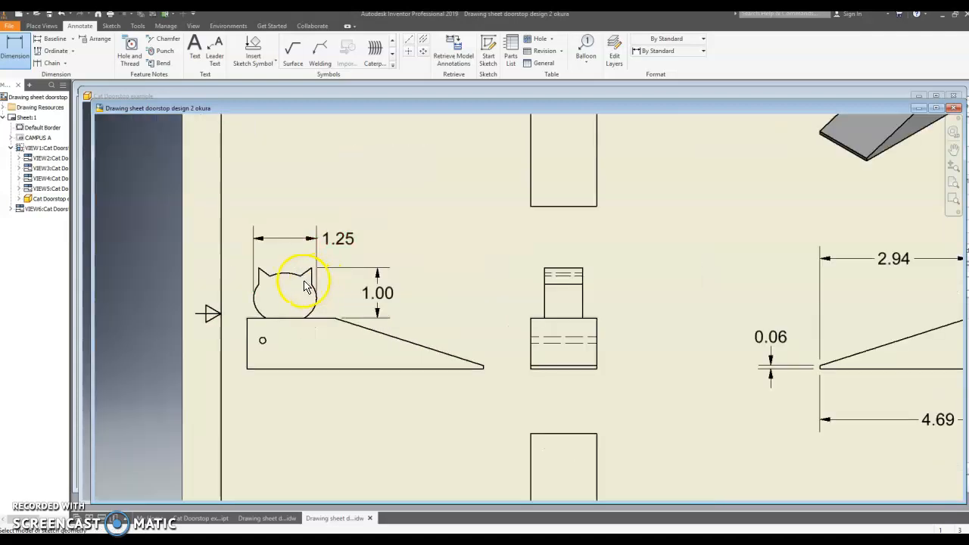
pyautogui.scroll(3, 279, 283)
pyautogui.scroll(-4, 277, 283)
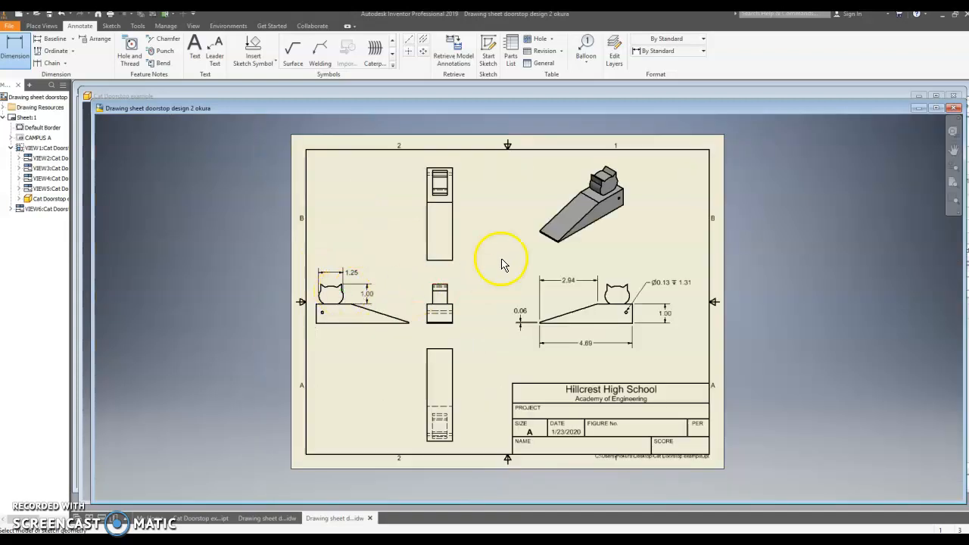
pyautogui.scroll(2, 497, 231)
pyautogui.scroll(-2, 492, 228)
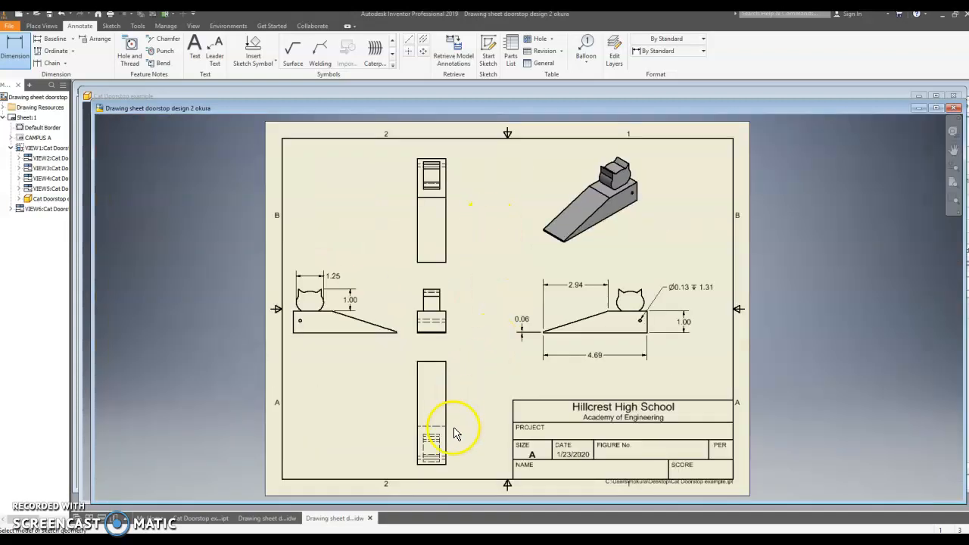
pyautogui.scroll(3, 685, 474)
pyautogui.scroll(-5, 643, 450)
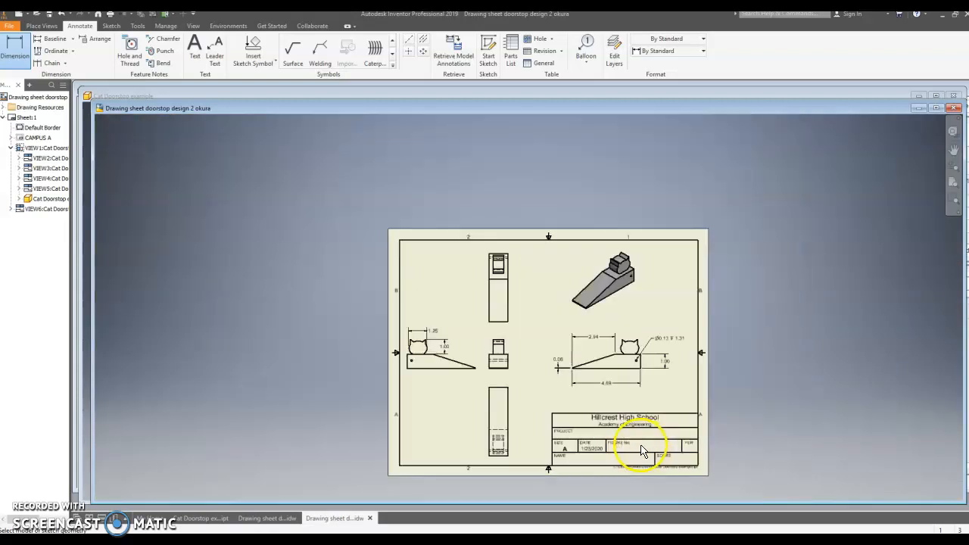
pyautogui.scroll(3, 634, 447)
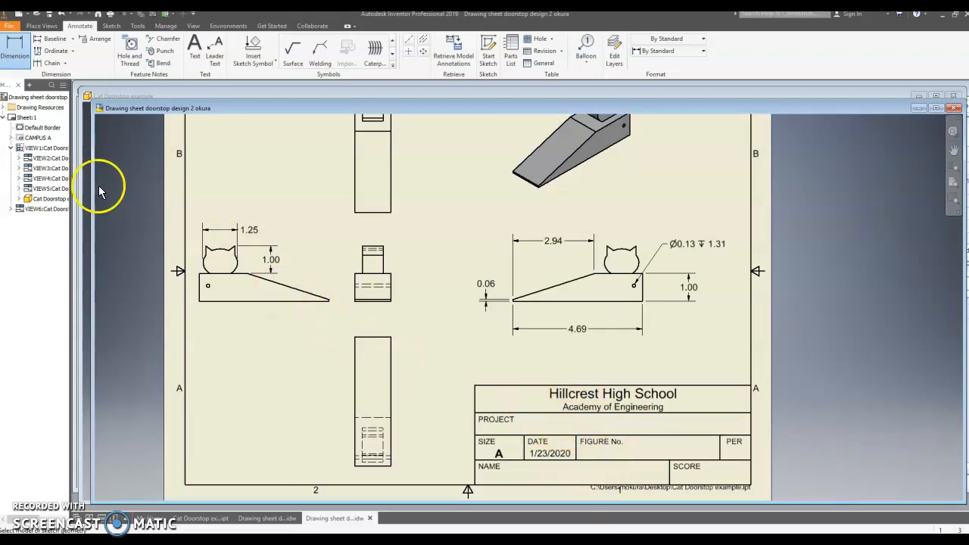
# Step: Open the title block's property fields for editing and set the project name to "Doorstop Design 1"
pyautogui.click(10, 138)
pyautogui.doubleClick(37, 149)
pyautogui.click(34, 149)
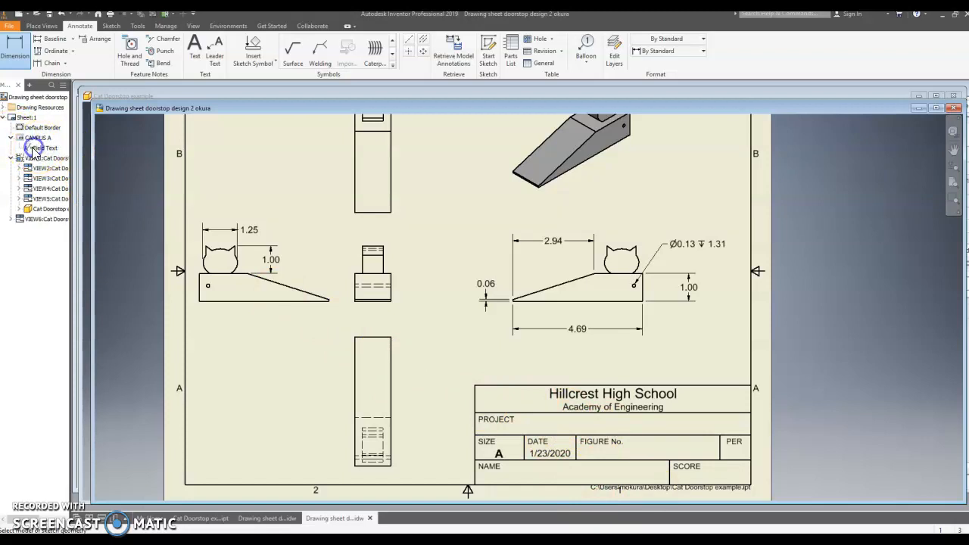
pyautogui.click(46, 152)
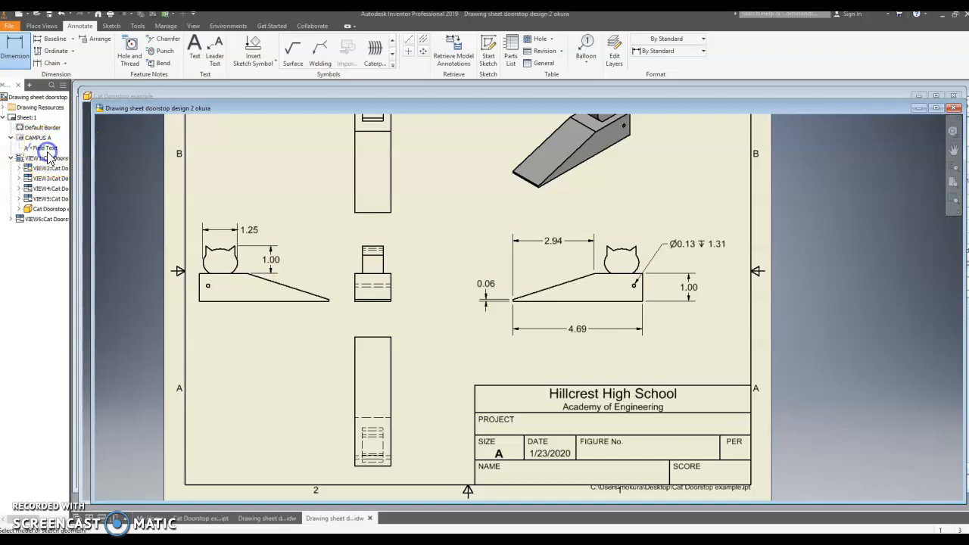
pyautogui.click(30, 128)
pyautogui.click(31, 148)
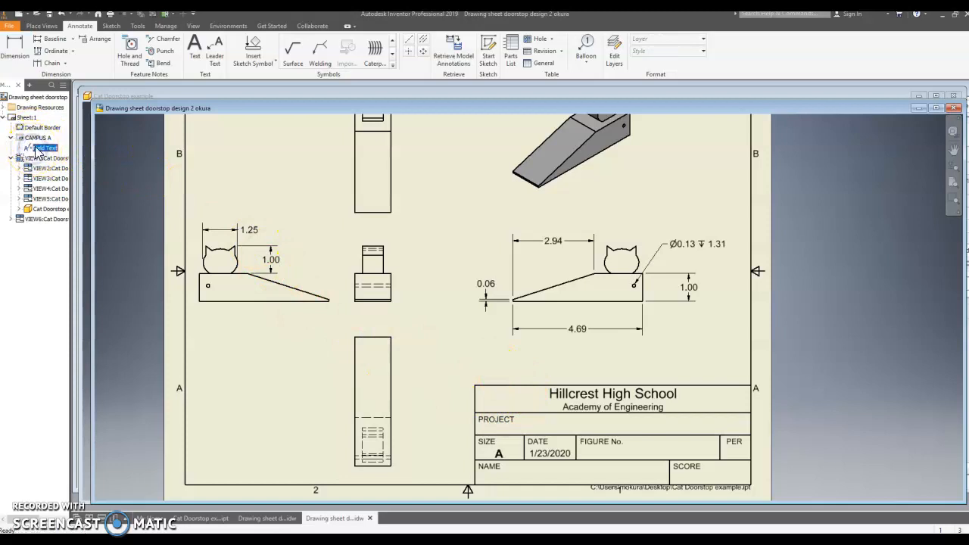
pyautogui.doubleClick(43, 150)
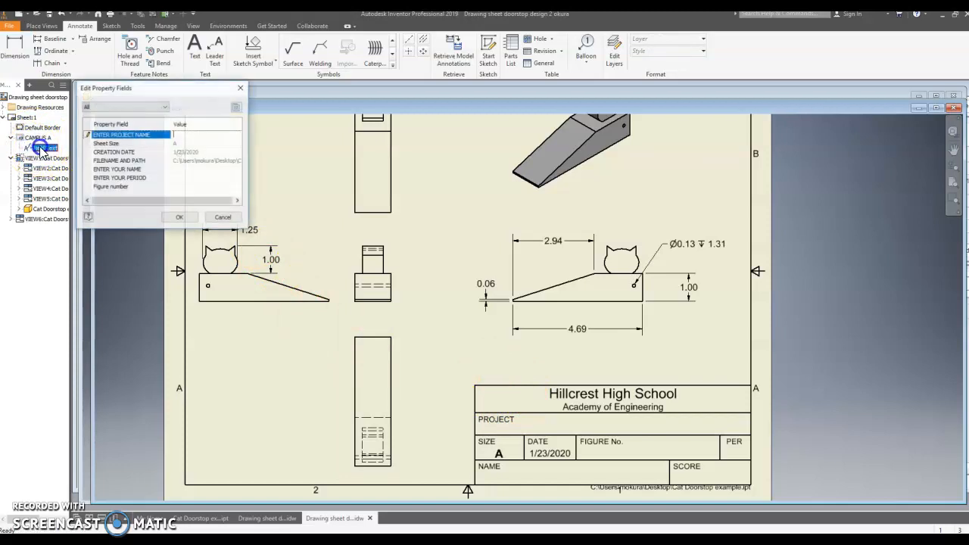
pyautogui.click(187, 134)
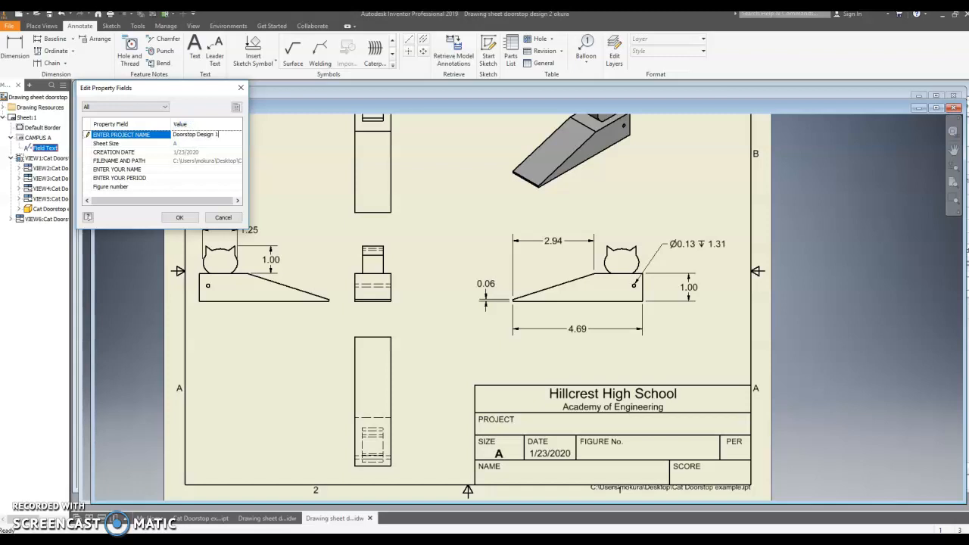
# Step: Fill in the author's name and period 1 in the title block fields, leave the figure number blank, and apply
pyautogui.click(197, 144)
pyautogui.click(201, 153)
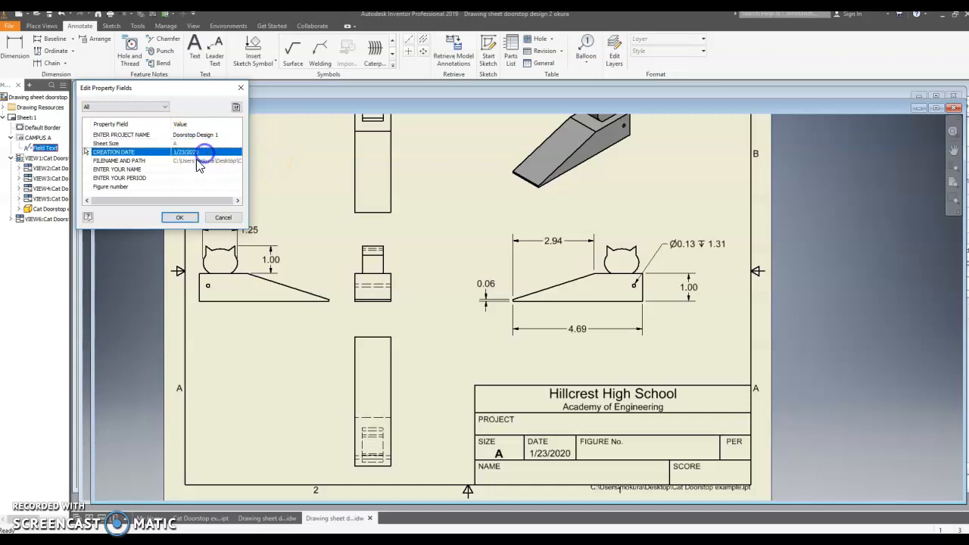
pyautogui.click(192, 169)
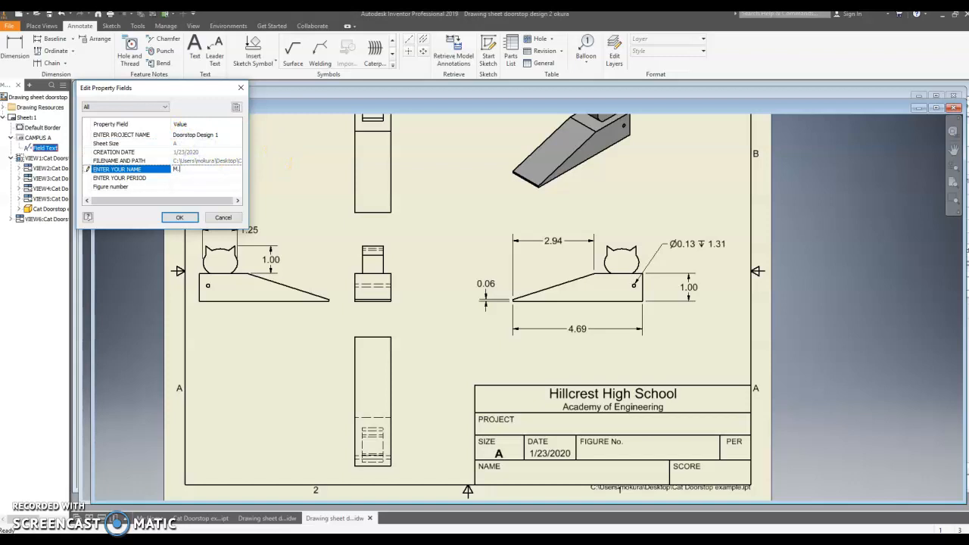
pyautogui.click(196, 179)
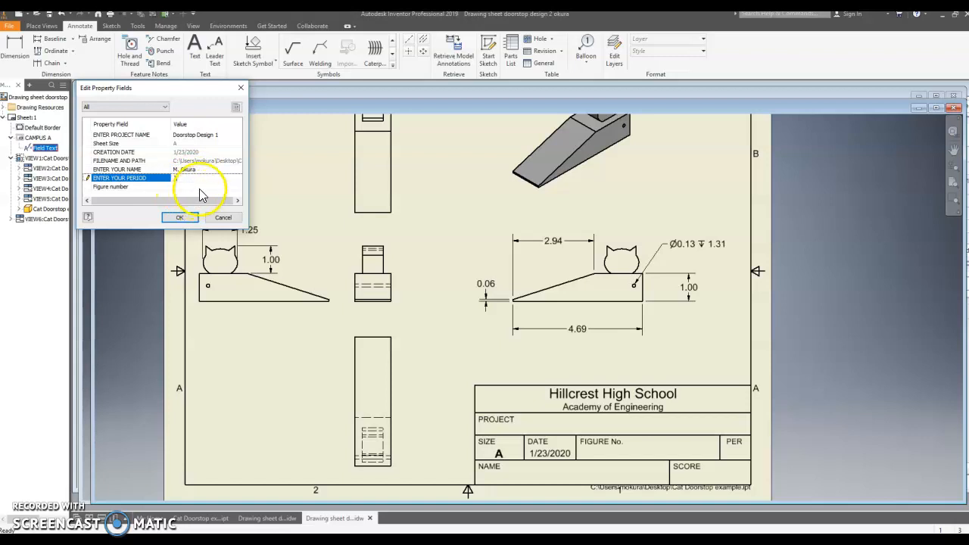
pyautogui.click(201, 187)
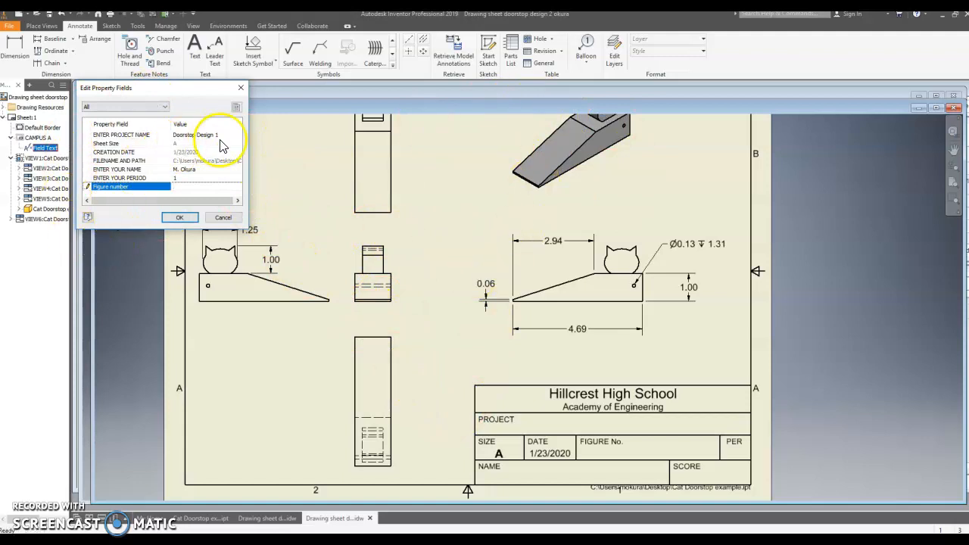
pyautogui.click(180, 217)
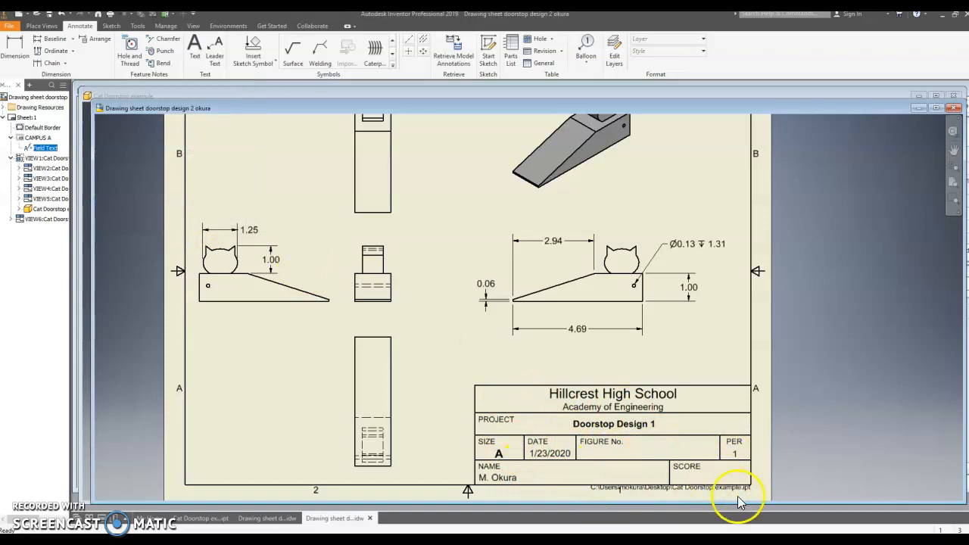
pyautogui.scroll(-2, 656, 431)
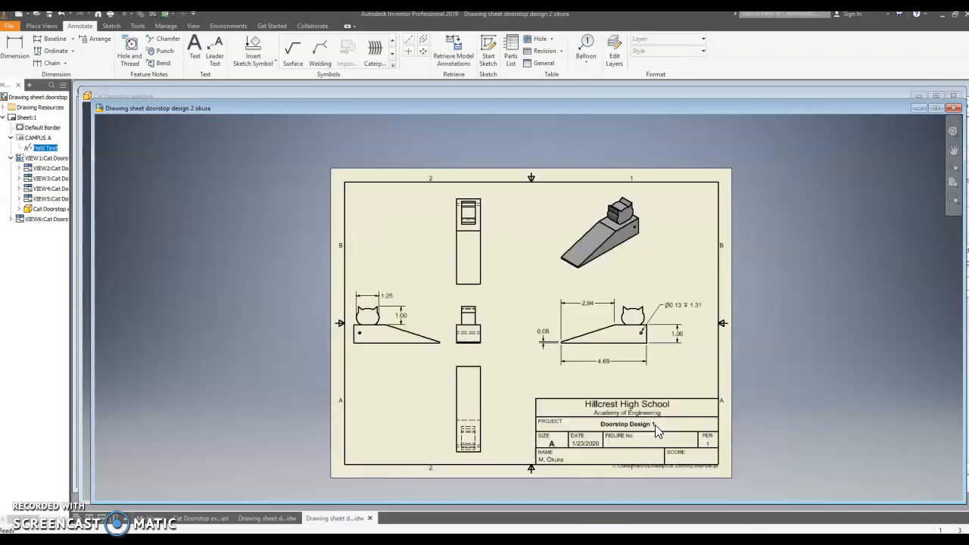
pyautogui.click(10, 26)
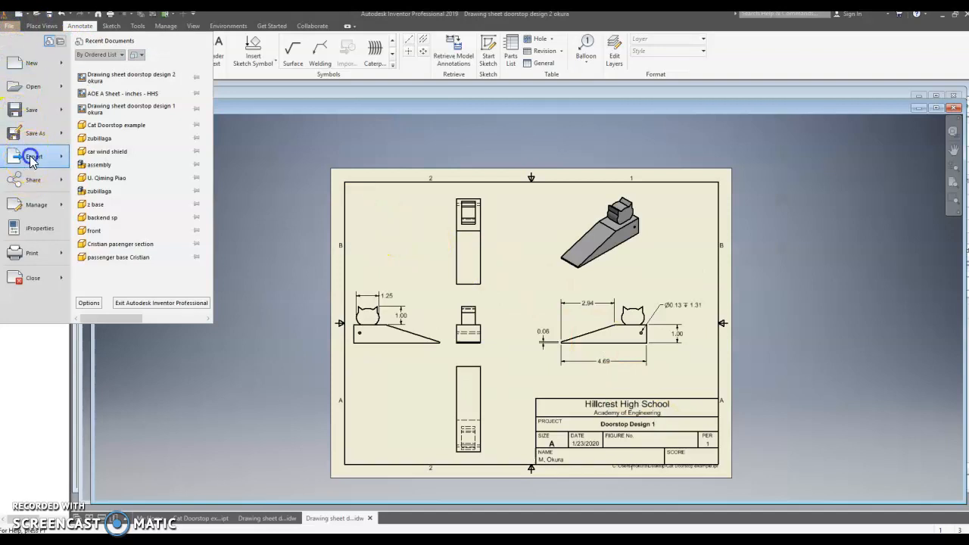
pyautogui.moveTo(32, 156)
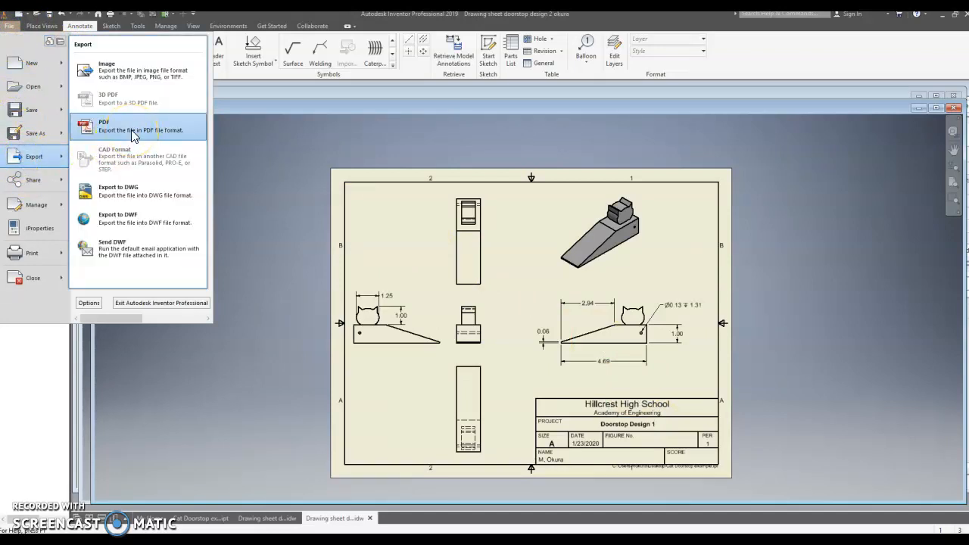
pyautogui.click(286, 163)
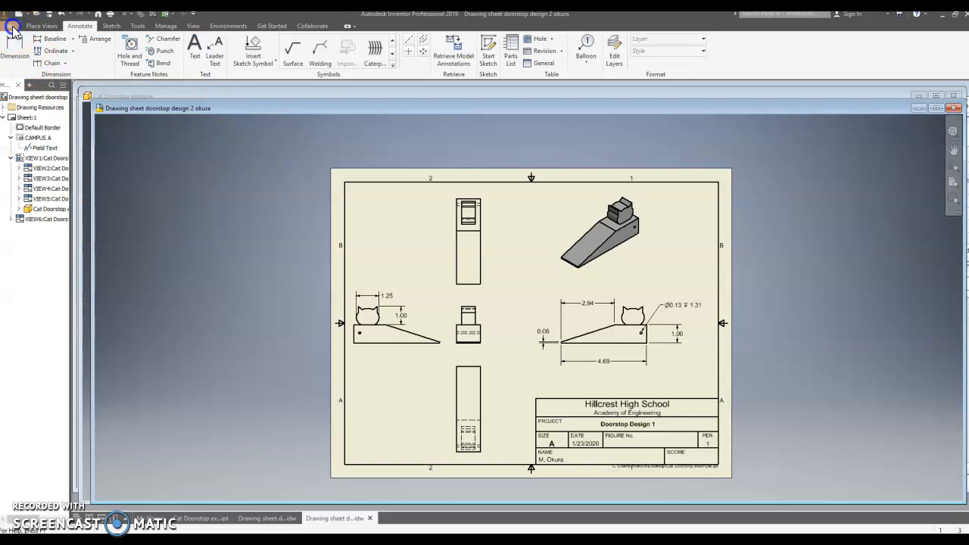
# Step: Save the drawing file with the completed title block
pyautogui.click(11, 27)
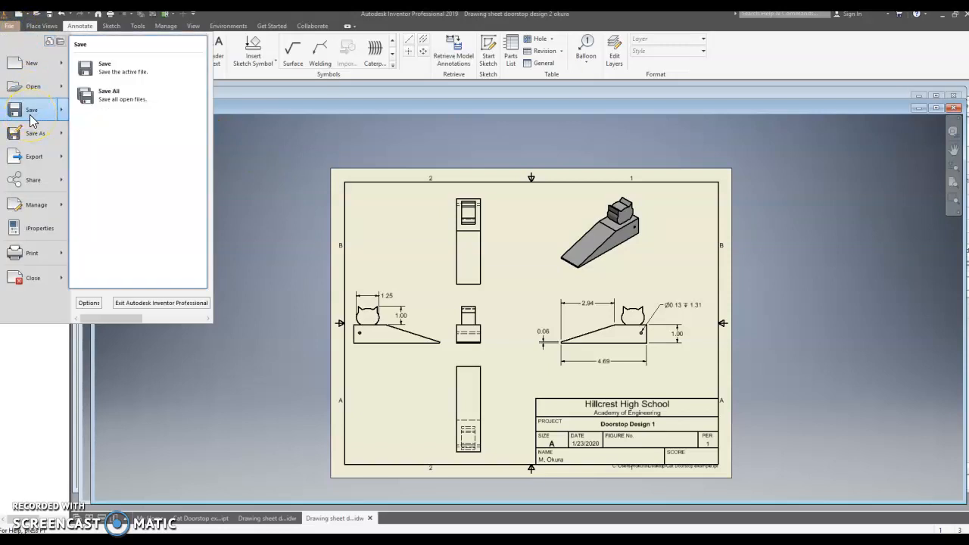
pyautogui.click(31, 119)
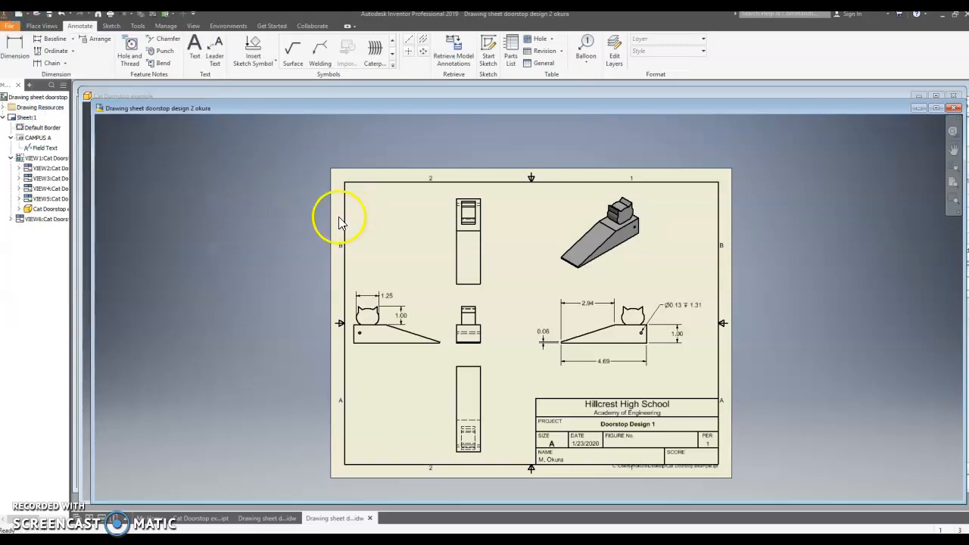
# Step: Begin a PDF export of the drawing sheet and browse from This PC to the personal network drive as save location
pyautogui.click(10, 27)
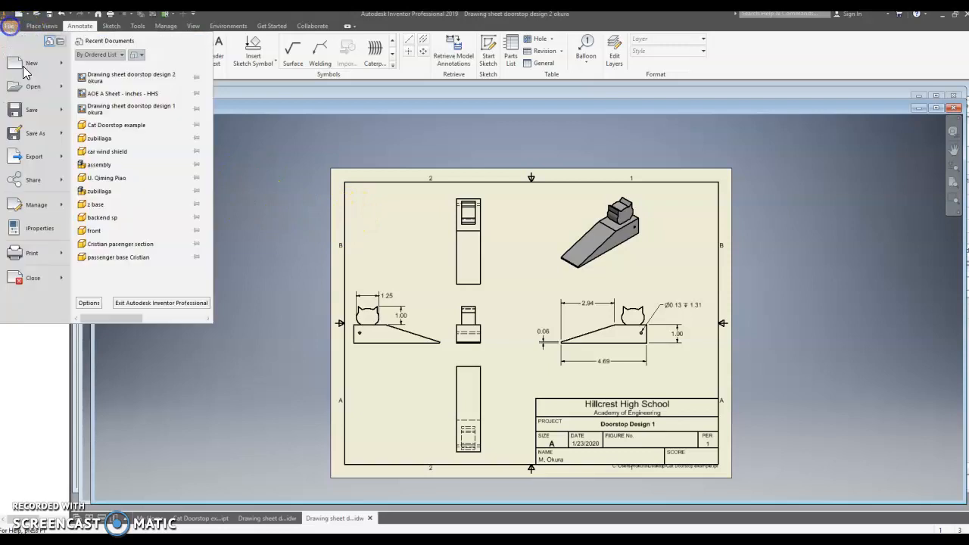
pyautogui.click(25, 157)
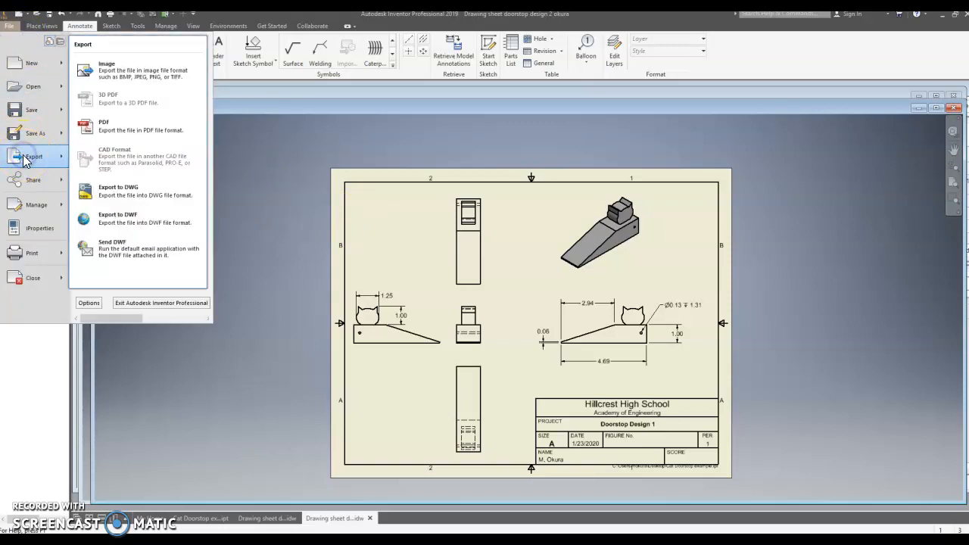
pyautogui.click(140, 126)
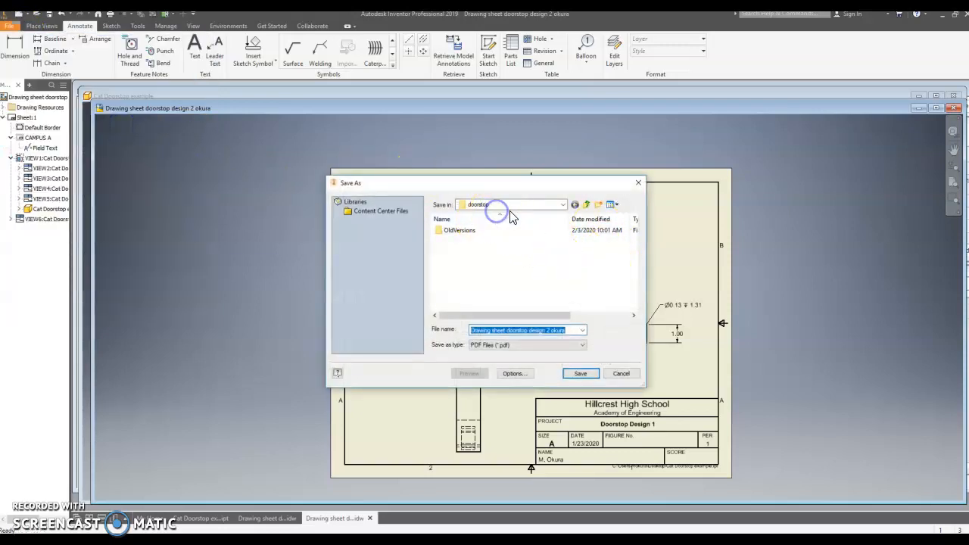
pyautogui.click(506, 205)
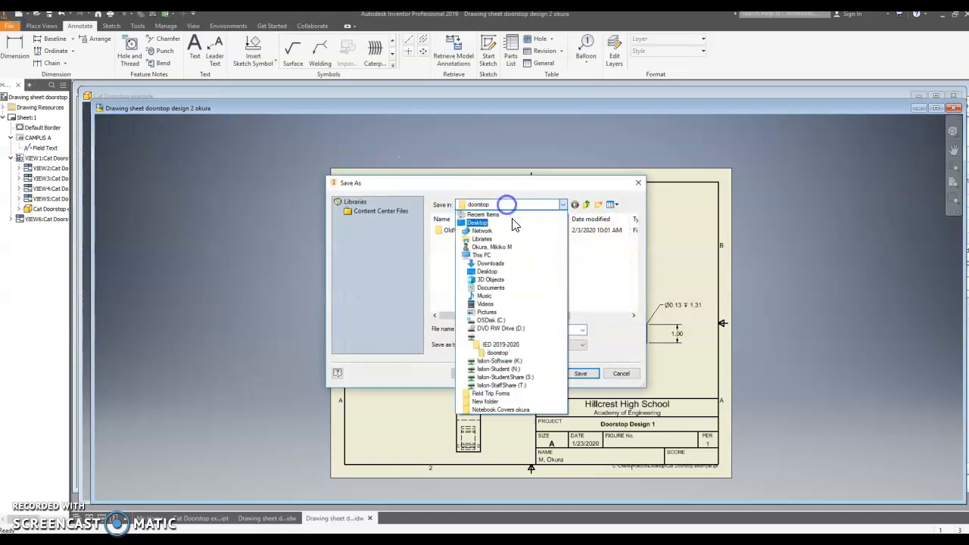
pyautogui.click(481, 255)
pyautogui.scroll(-3, 553, 287)
pyautogui.scroll(-1, 555, 291)
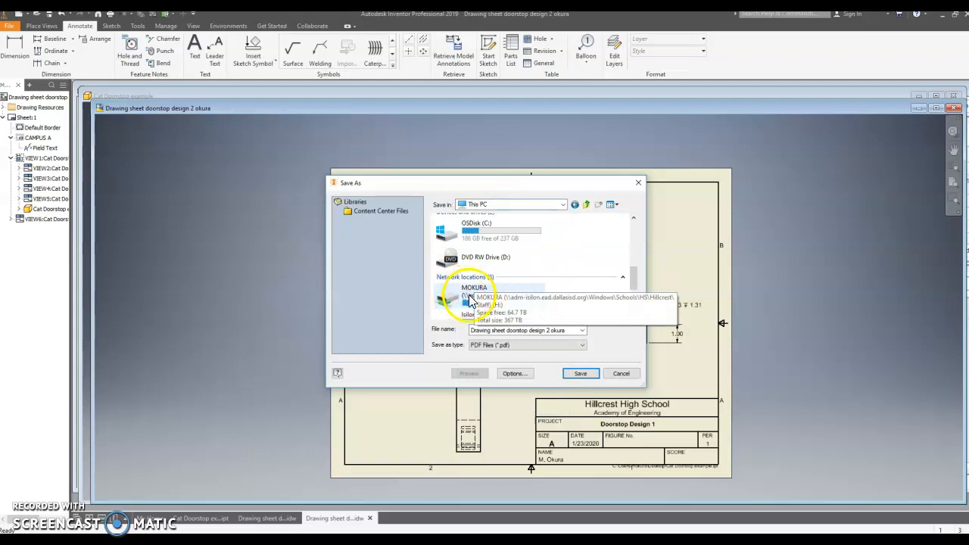
pyautogui.scroll(-1, 477, 272)
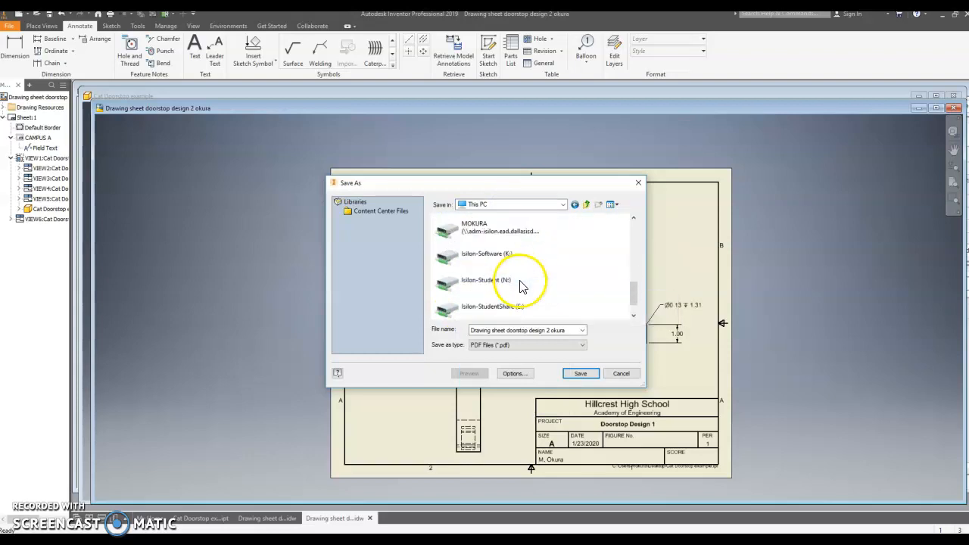
pyautogui.scroll(1, 455, 280)
pyautogui.doubleClick(461, 285)
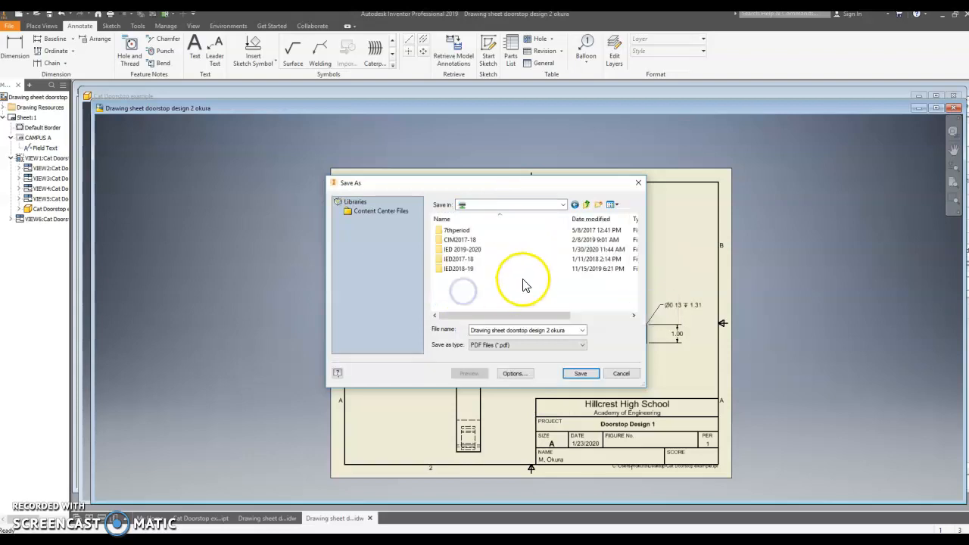
# Step: Save the PDF under the proposed file name in the doorstop folder inside IED 2019-2020
pyautogui.click(491, 251)
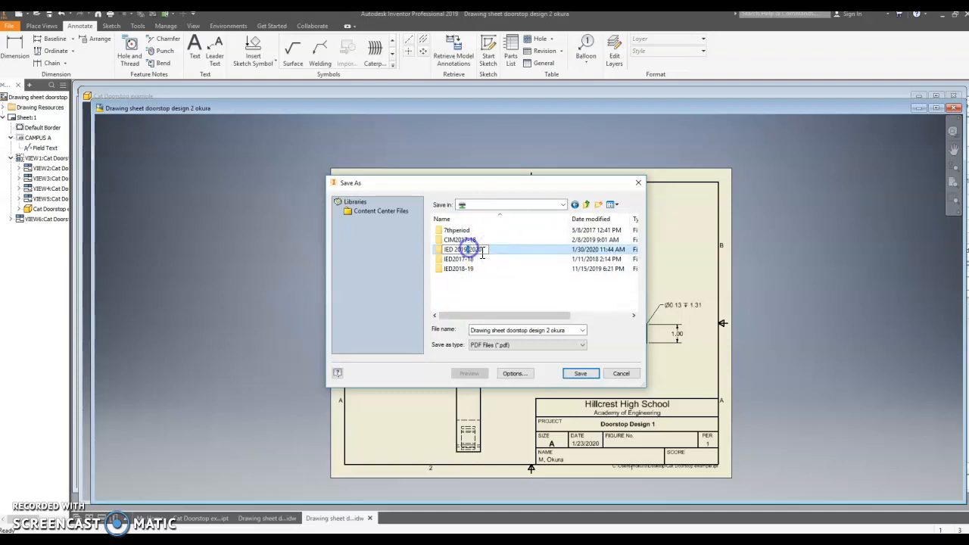
pyautogui.doubleClick(451, 250)
pyautogui.doubleClick(454, 257)
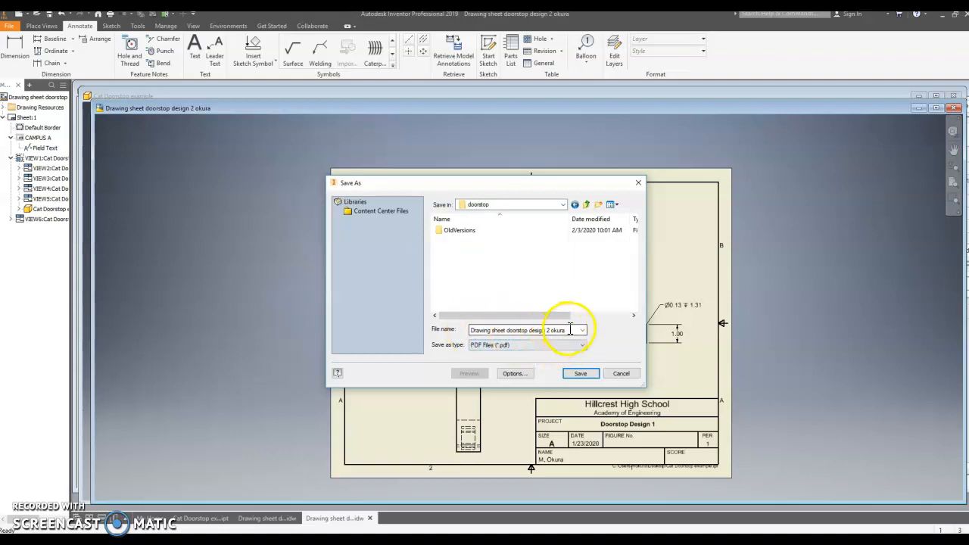
pyautogui.click(581, 376)
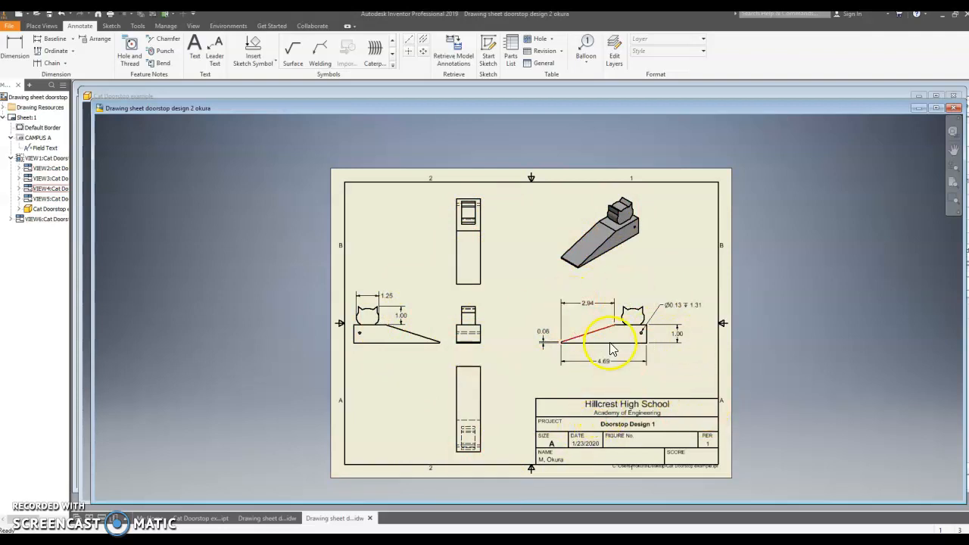
pyautogui.click(305, 541)
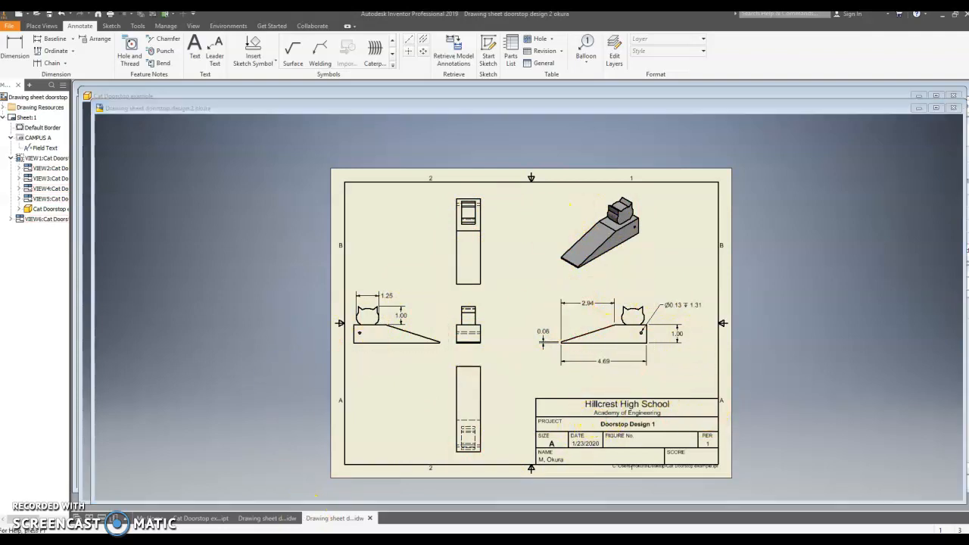